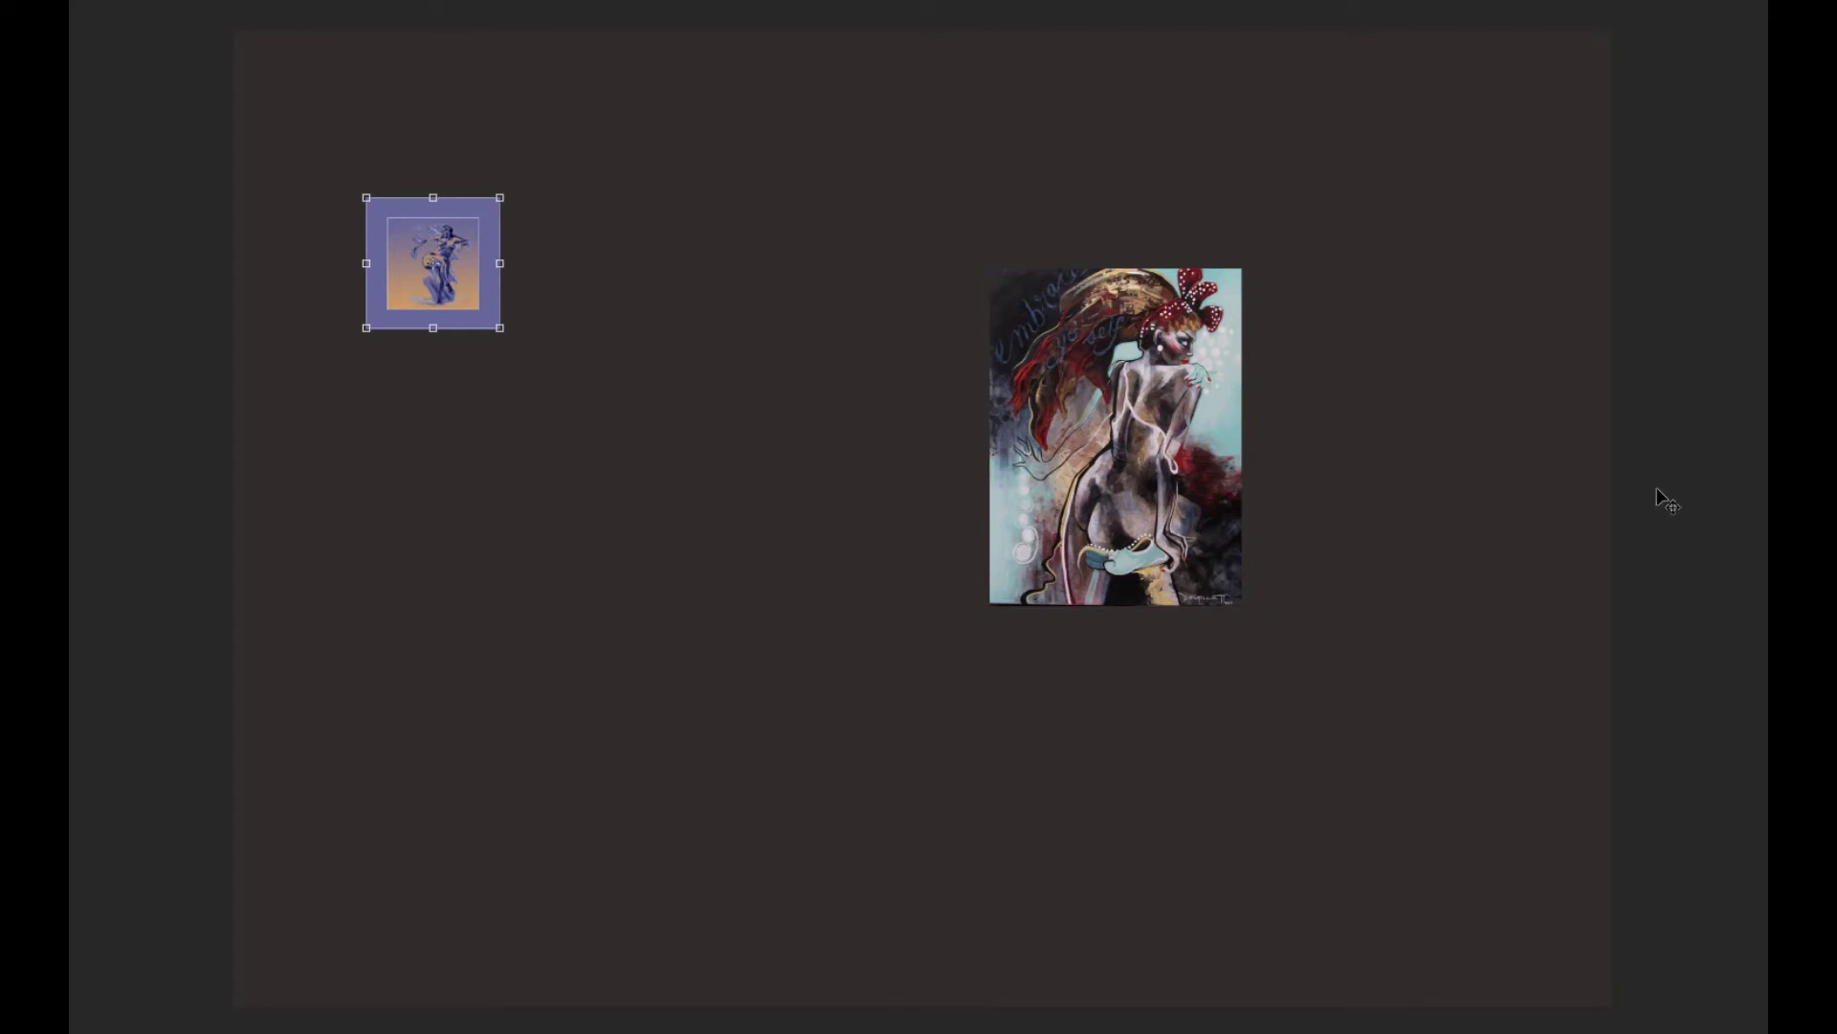
Step: Place the teal standing-figure sketch left of the canvas centre and the pale-blue figure painting above it
{"action": "left_click_drag", "start_coordinate": [1485, 671], "coordinate": [656, 533]}
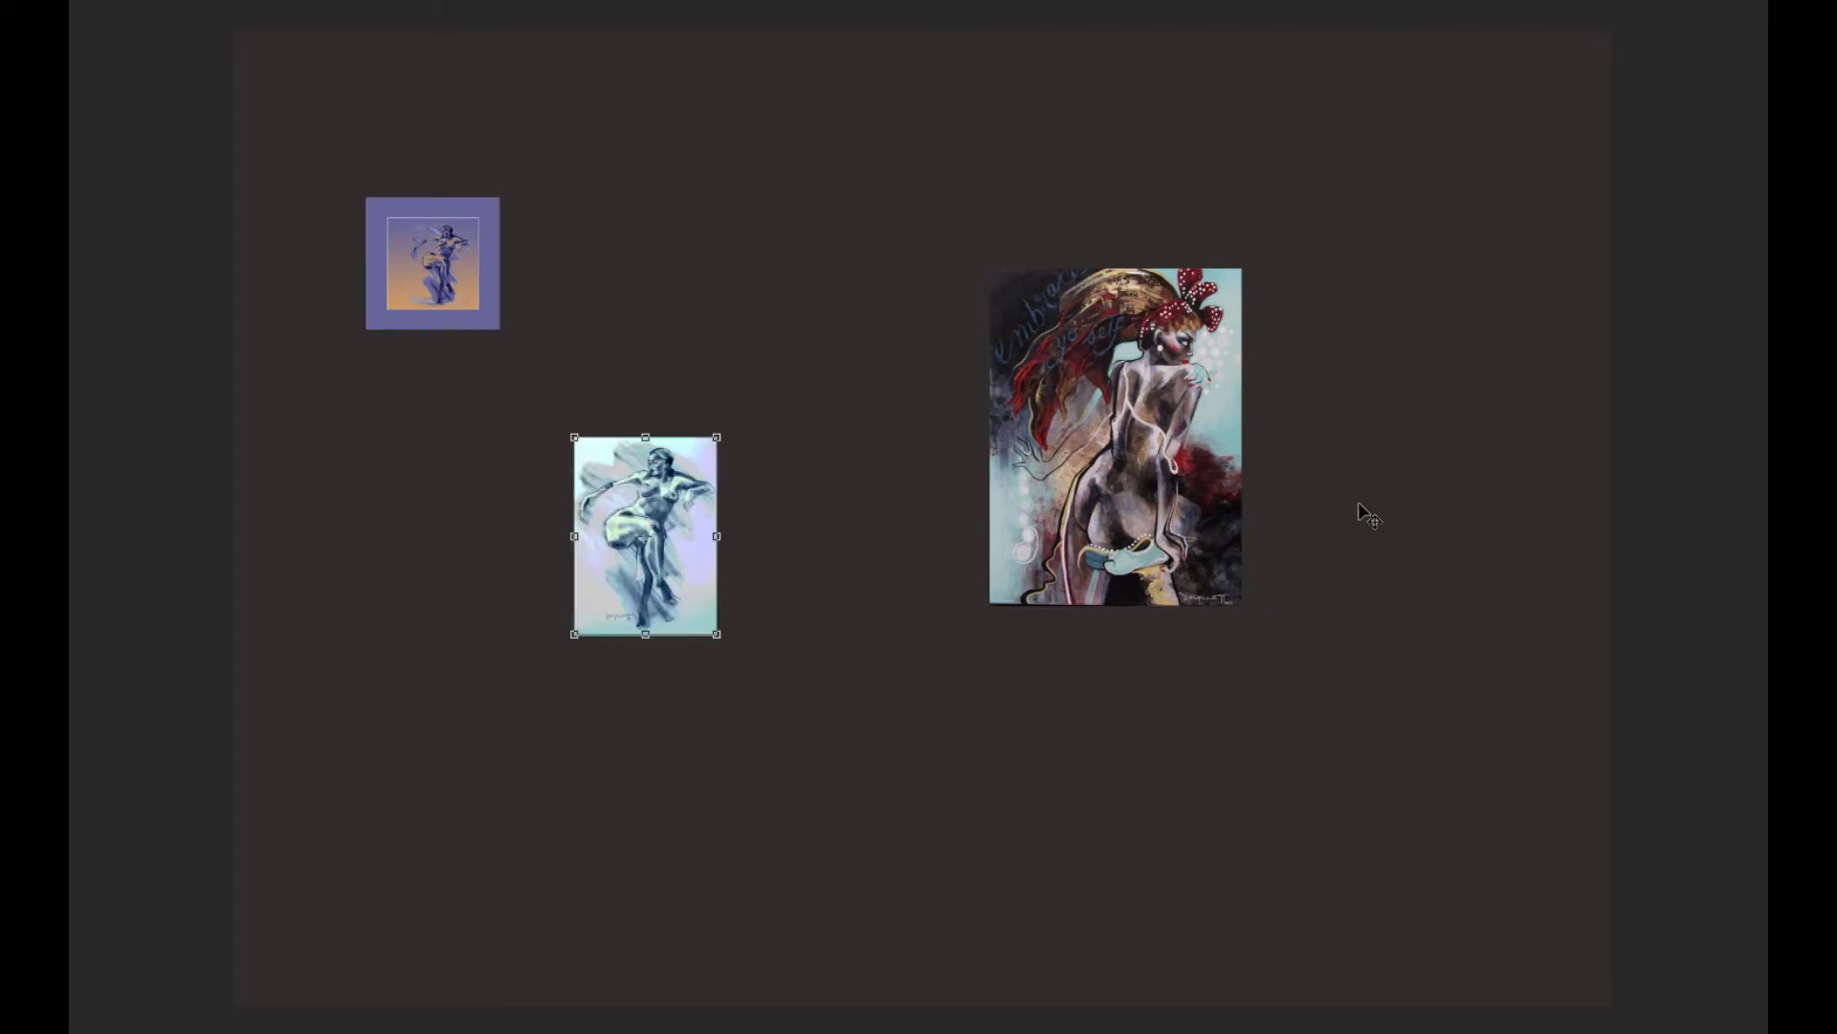
{"action": "key", "text": "Return"}
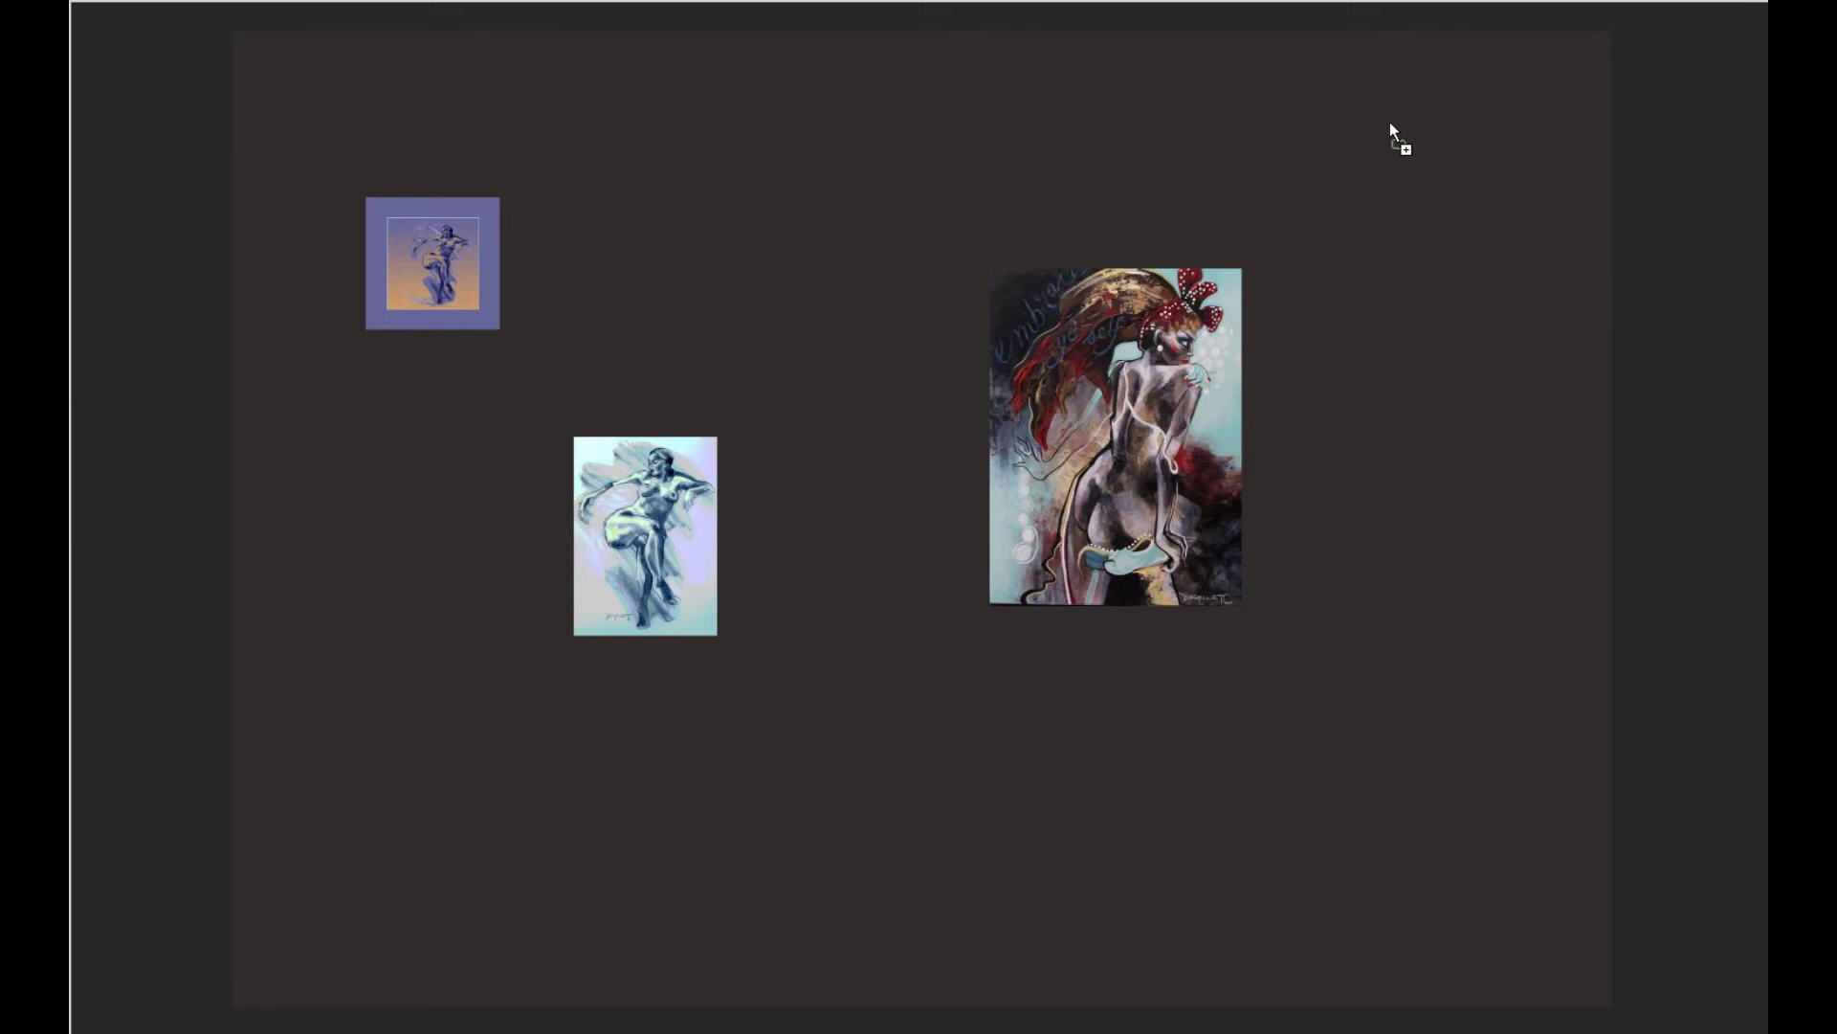
{"action": "left_click_drag", "start_coordinate": [1345, 135], "coordinate": [776, 173]}
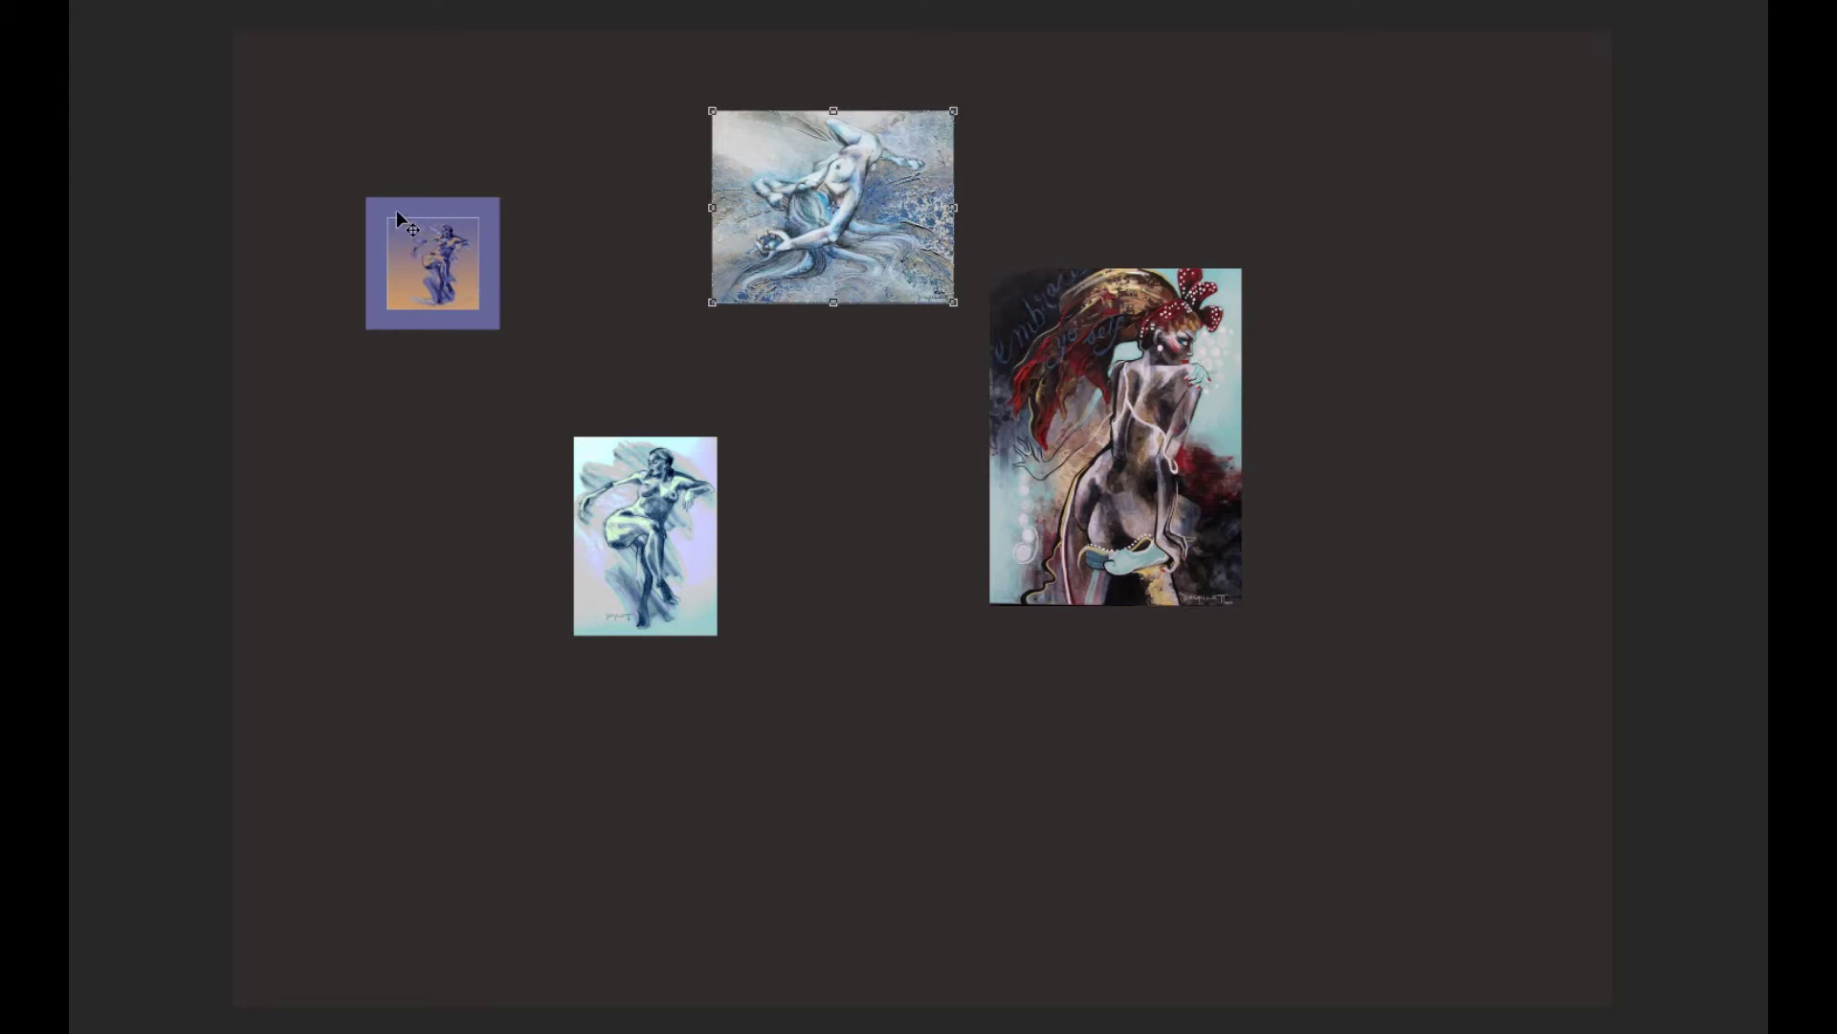
Step: Arrange the pale-blue painting at the canvas's left edge, the purple-bordered picture beneath it and the teal sketch to its right
{"action": "left_click_drag", "start_coordinate": [389, 212], "coordinate": [322, 490]}
{"action": "mouse_move", "coordinate": [752, 157]}
{"action": "left_mouse_down"}
{"action": "mouse_move", "coordinate": [355, 215]}
{"action": "mouse_move", "coordinate": [293, 262]}
{"action": "left_mouse_up"}
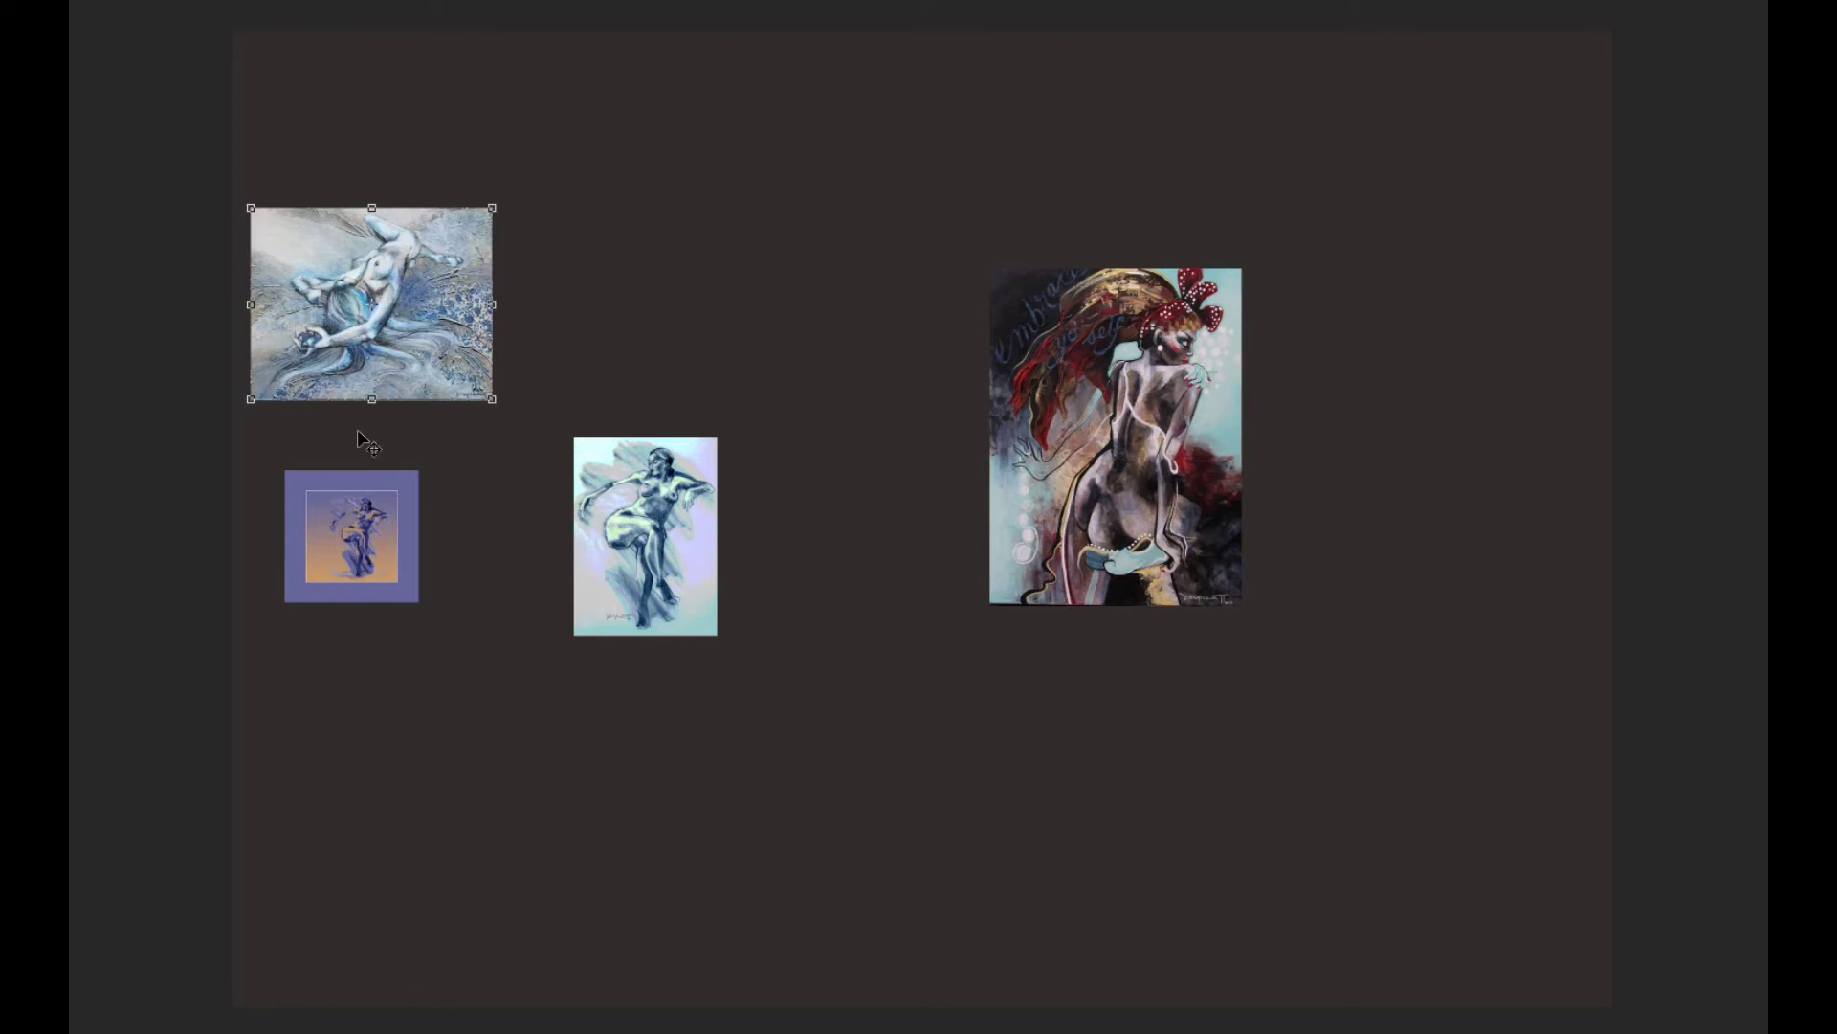
{"action": "left_click_drag", "start_coordinate": [351, 480], "coordinate": [367, 472]}
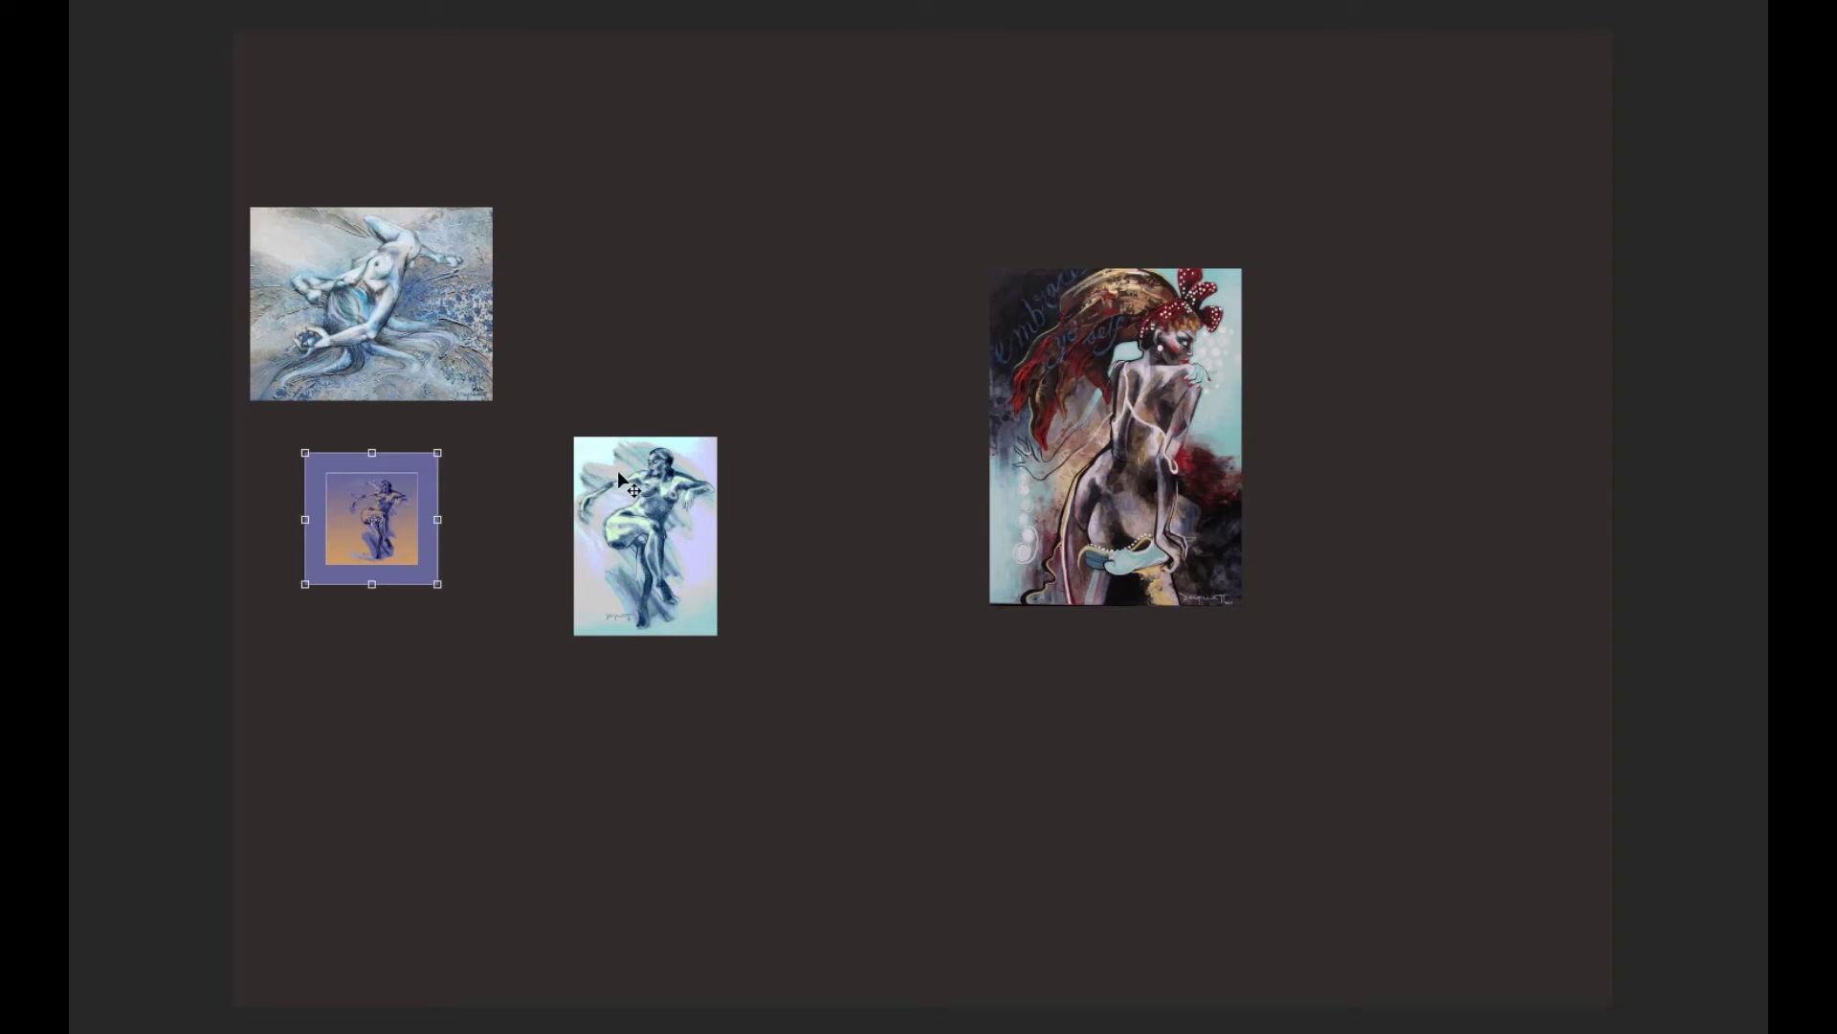
{"action": "left_click_drag", "start_coordinate": [620, 469], "coordinate": [581, 140]}
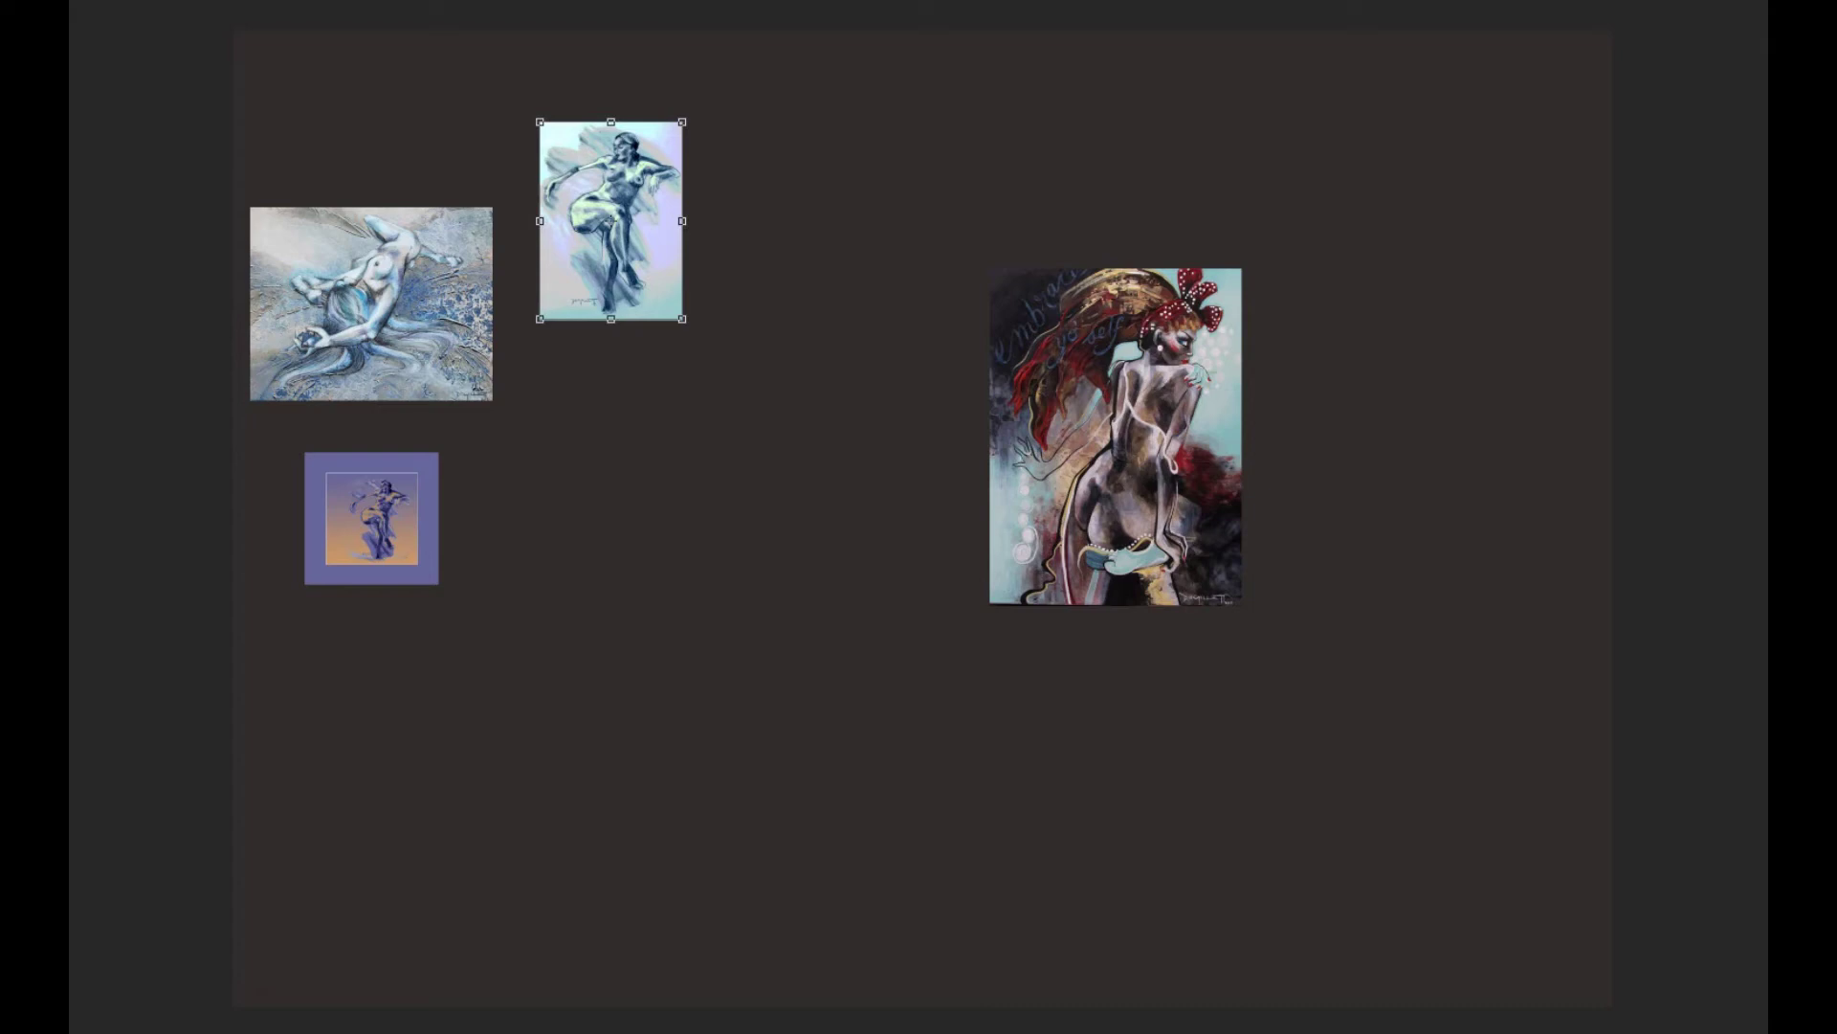
{"action": "key", "text": "Escape"}
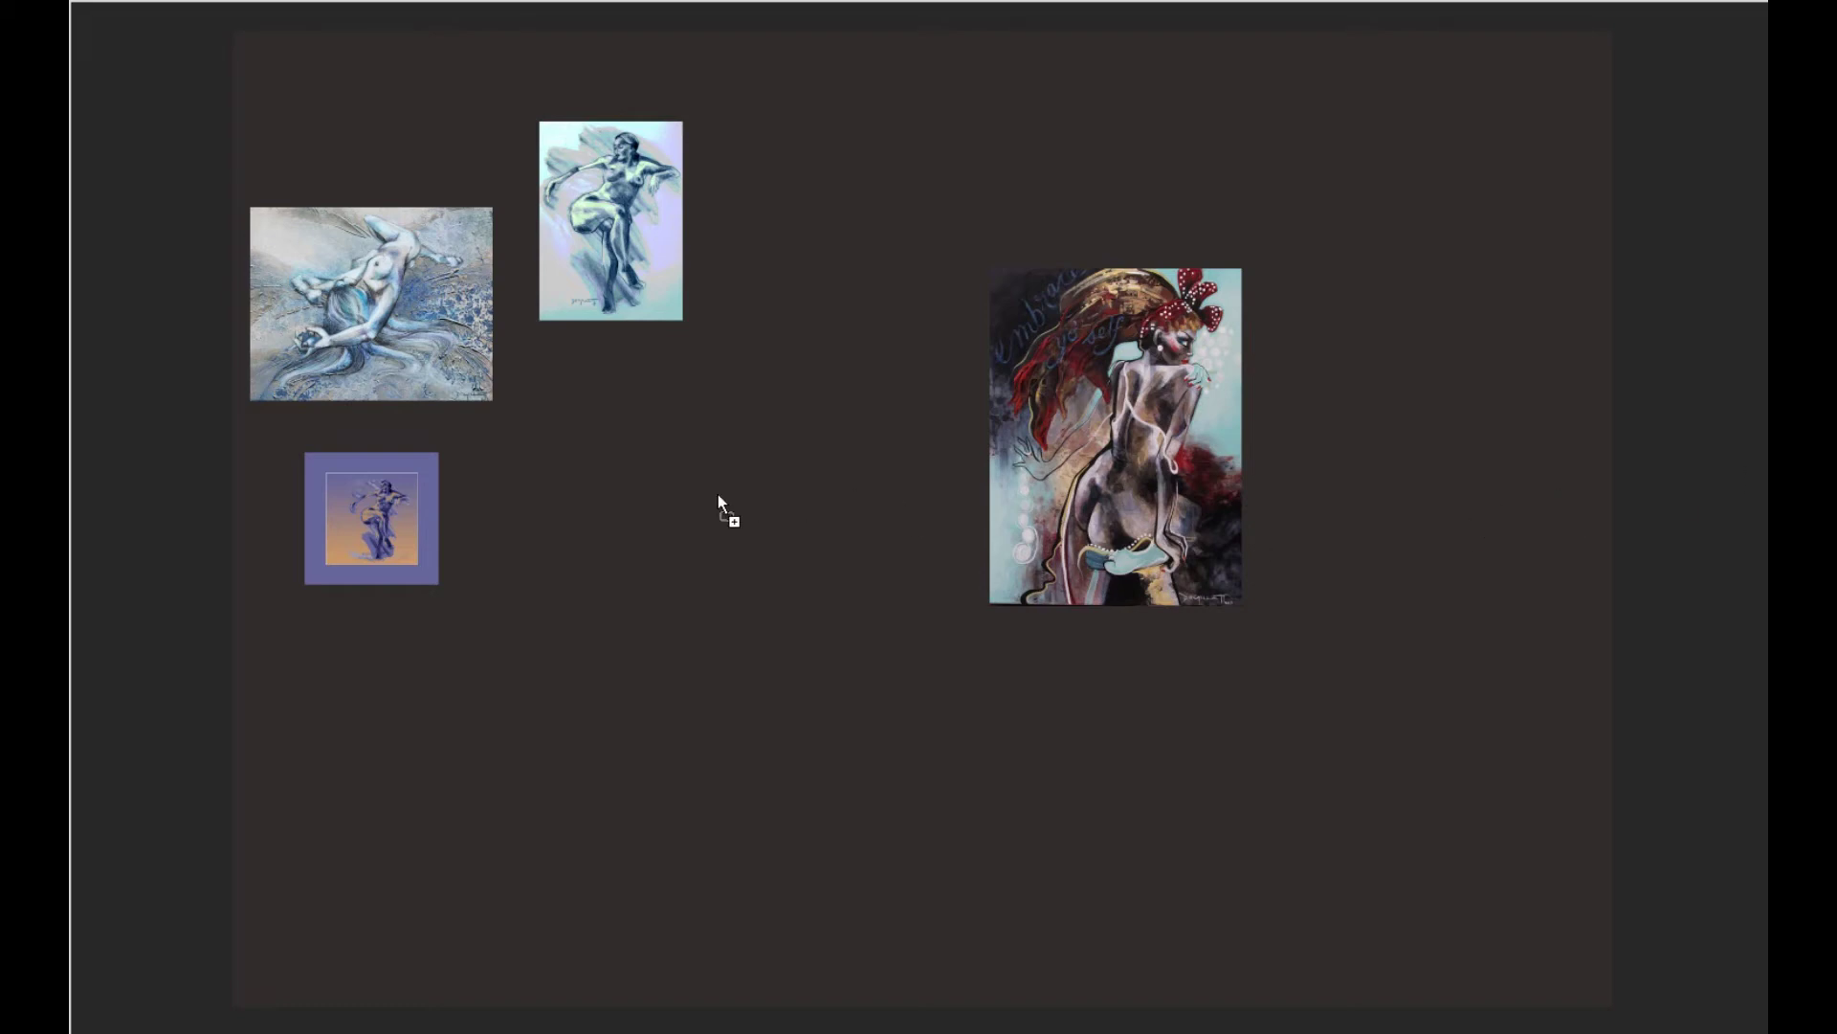
Step: Add the blue reclining-figure painting and position it beneath the teal sketch, beside the purple-bordered picture
{"action": "left_click_drag", "start_coordinate": [720, 497], "coordinate": [756, 488]}
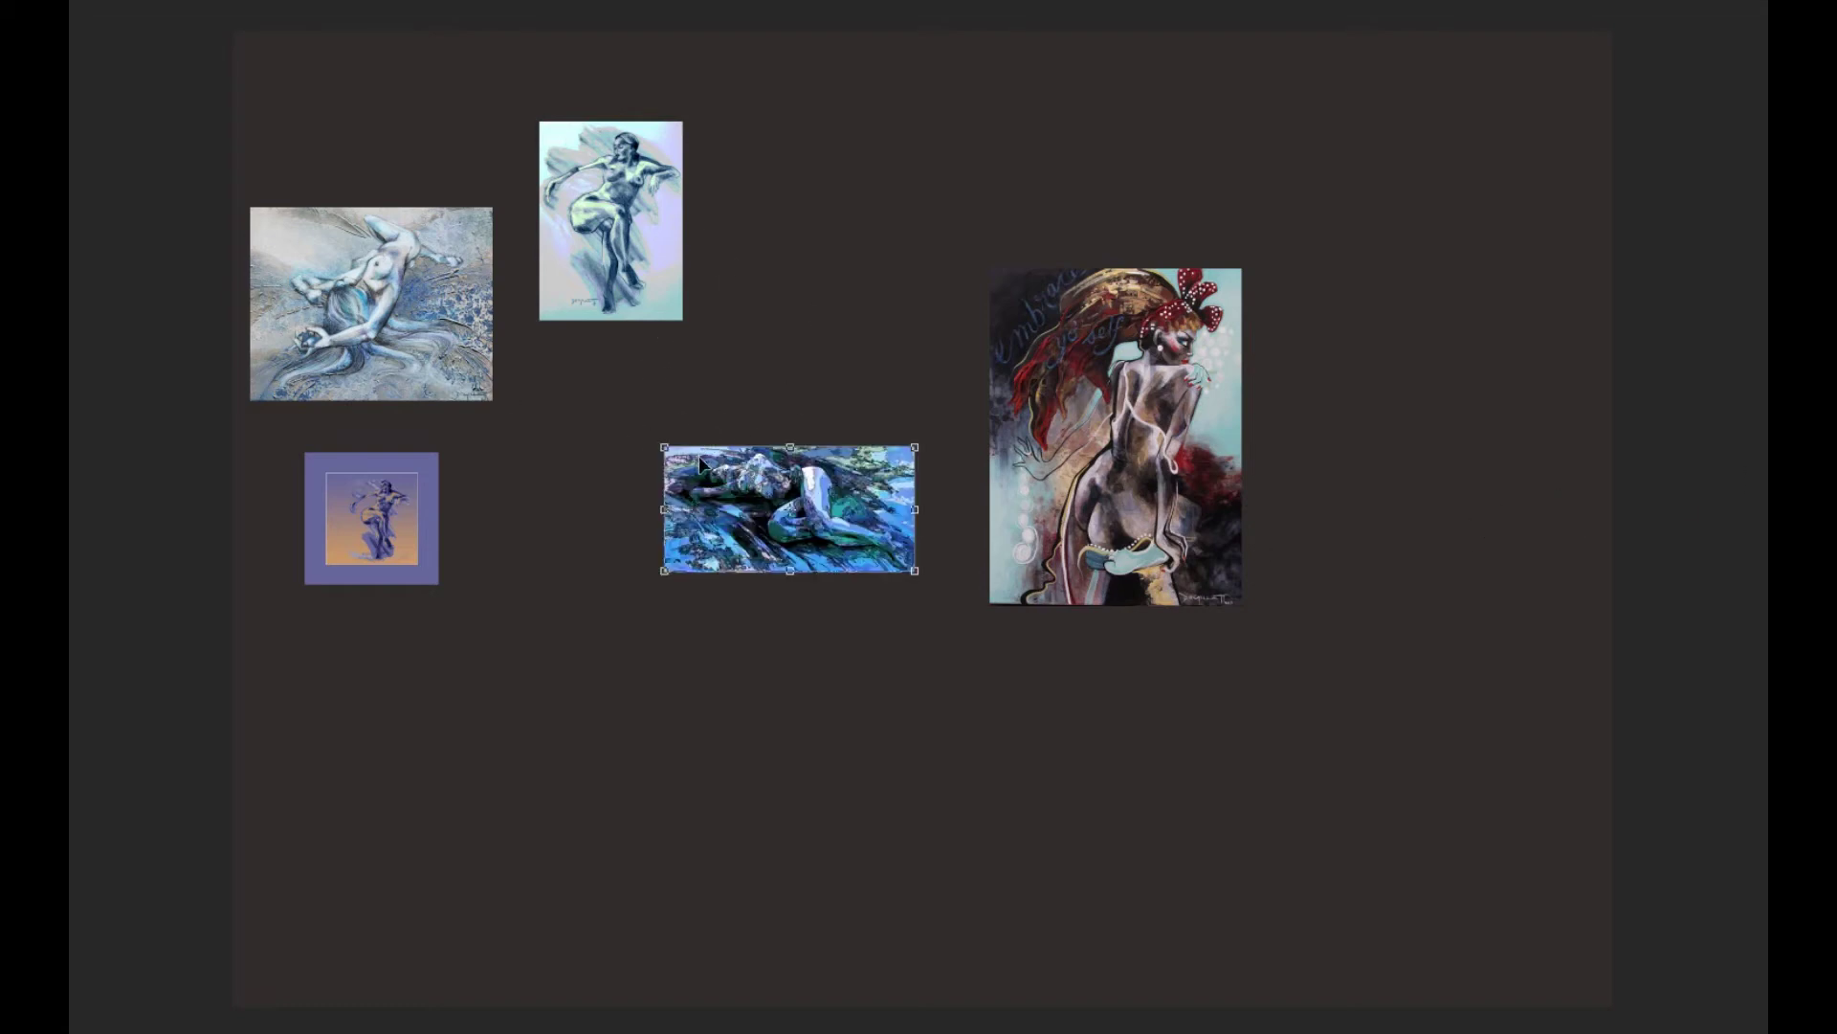
{"action": "key", "text": "Return"}
{"action": "left_click_drag", "start_coordinate": [700, 463], "coordinate": [535, 456]}
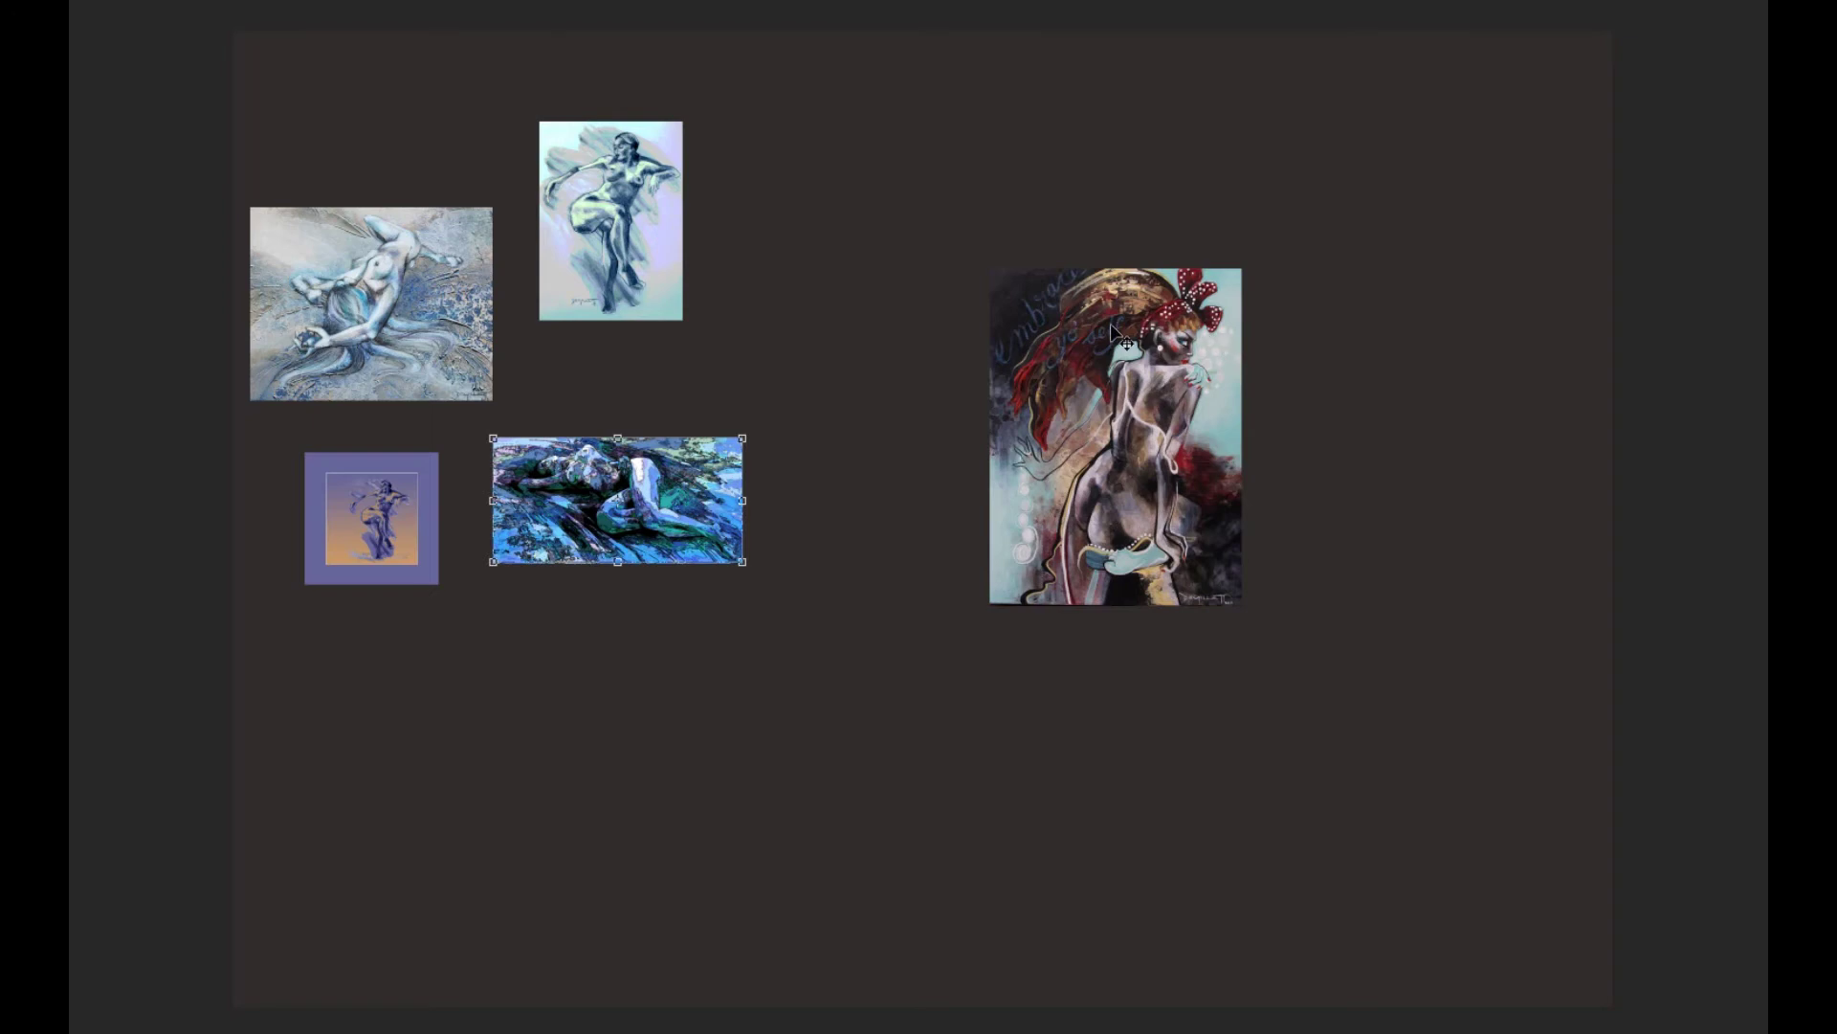
Step: Shift the red-bow painting to the right and add the brown reclining drawing and the green and orange paintings mid-canvas
{"action": "left_click_drag", "start_coordinate": [1100, 330], "coordinate": [1226, 337]}
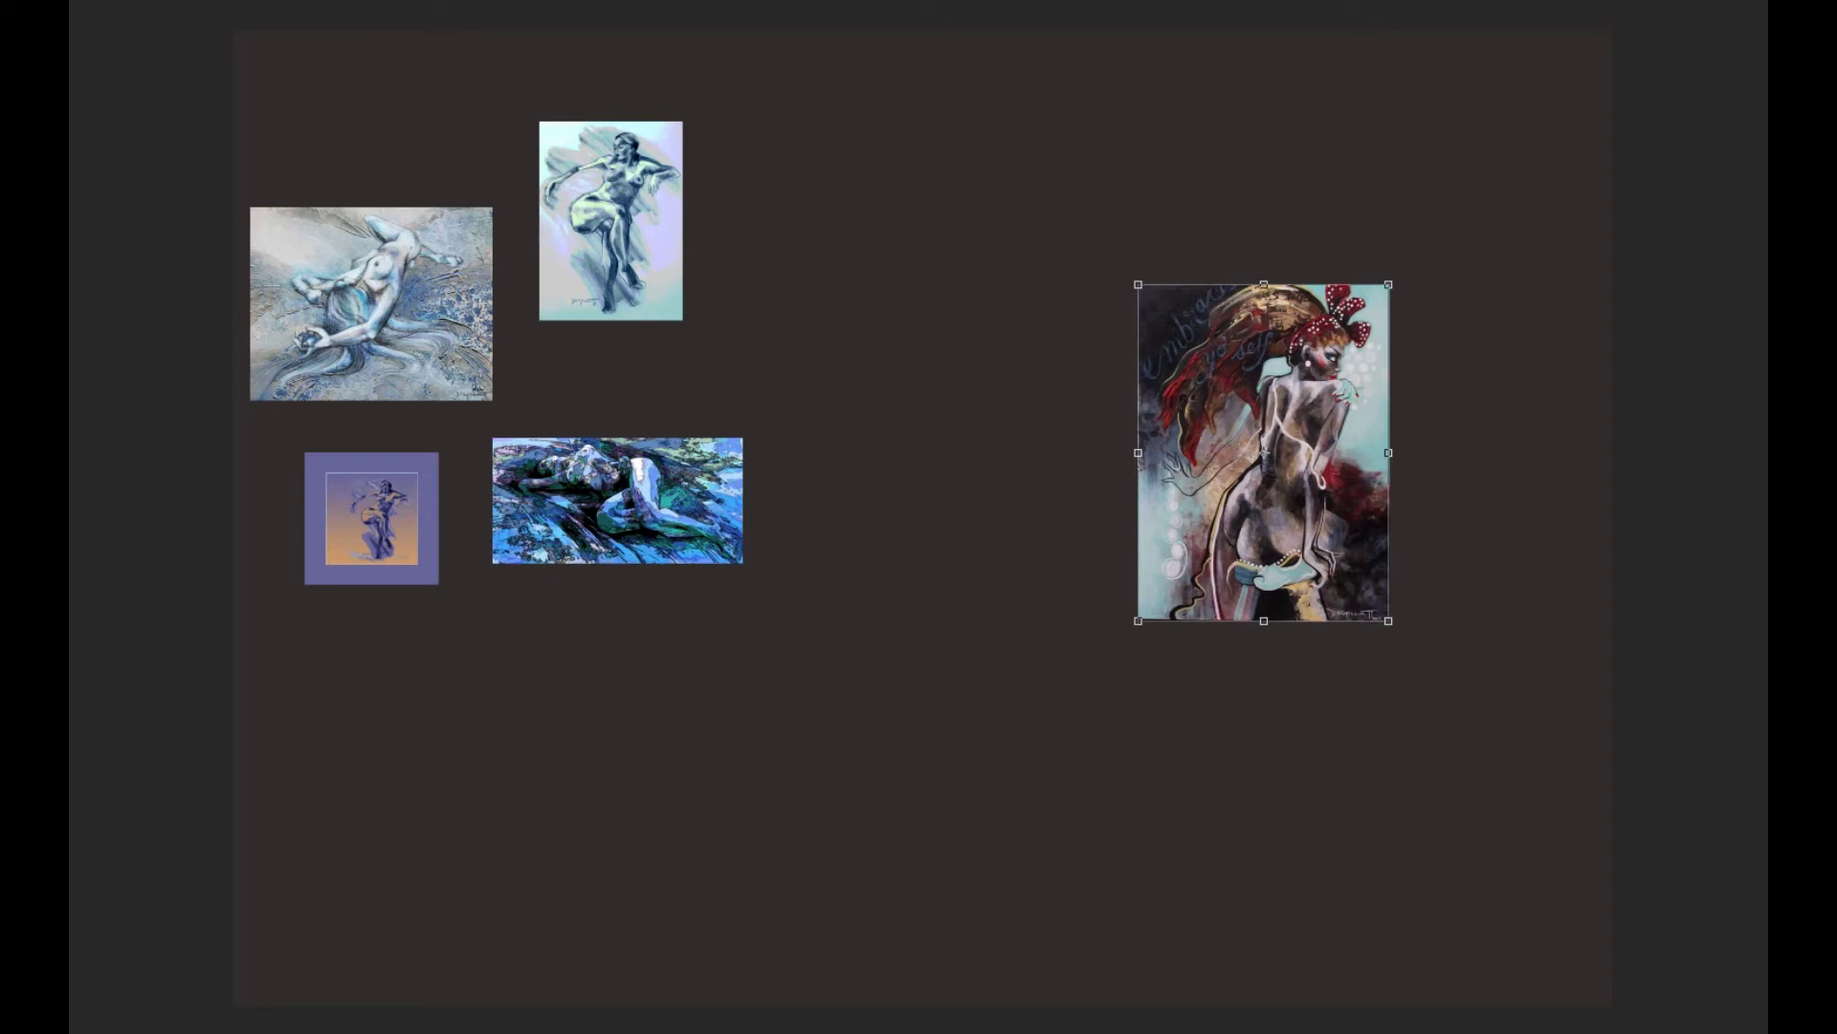
{"action": "key", "text": "ctrl+shift+a"}
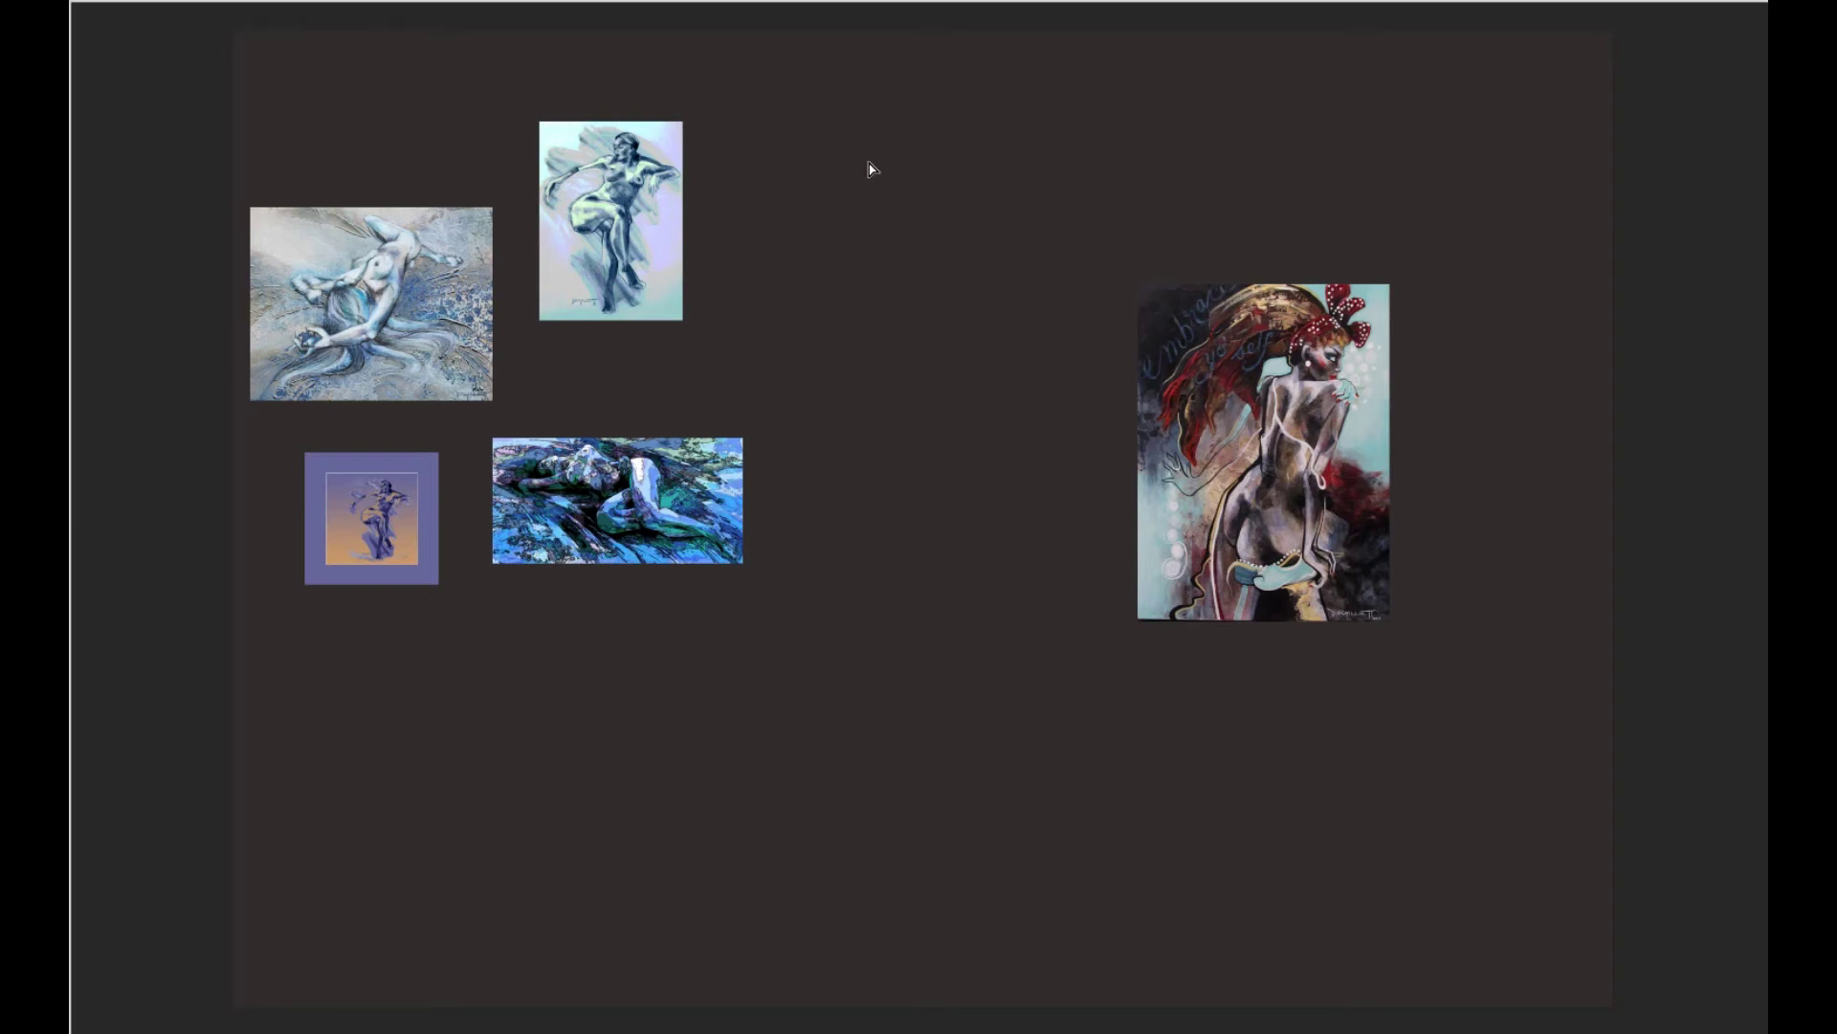
{"action": "key", "text": "ctrl+v"}
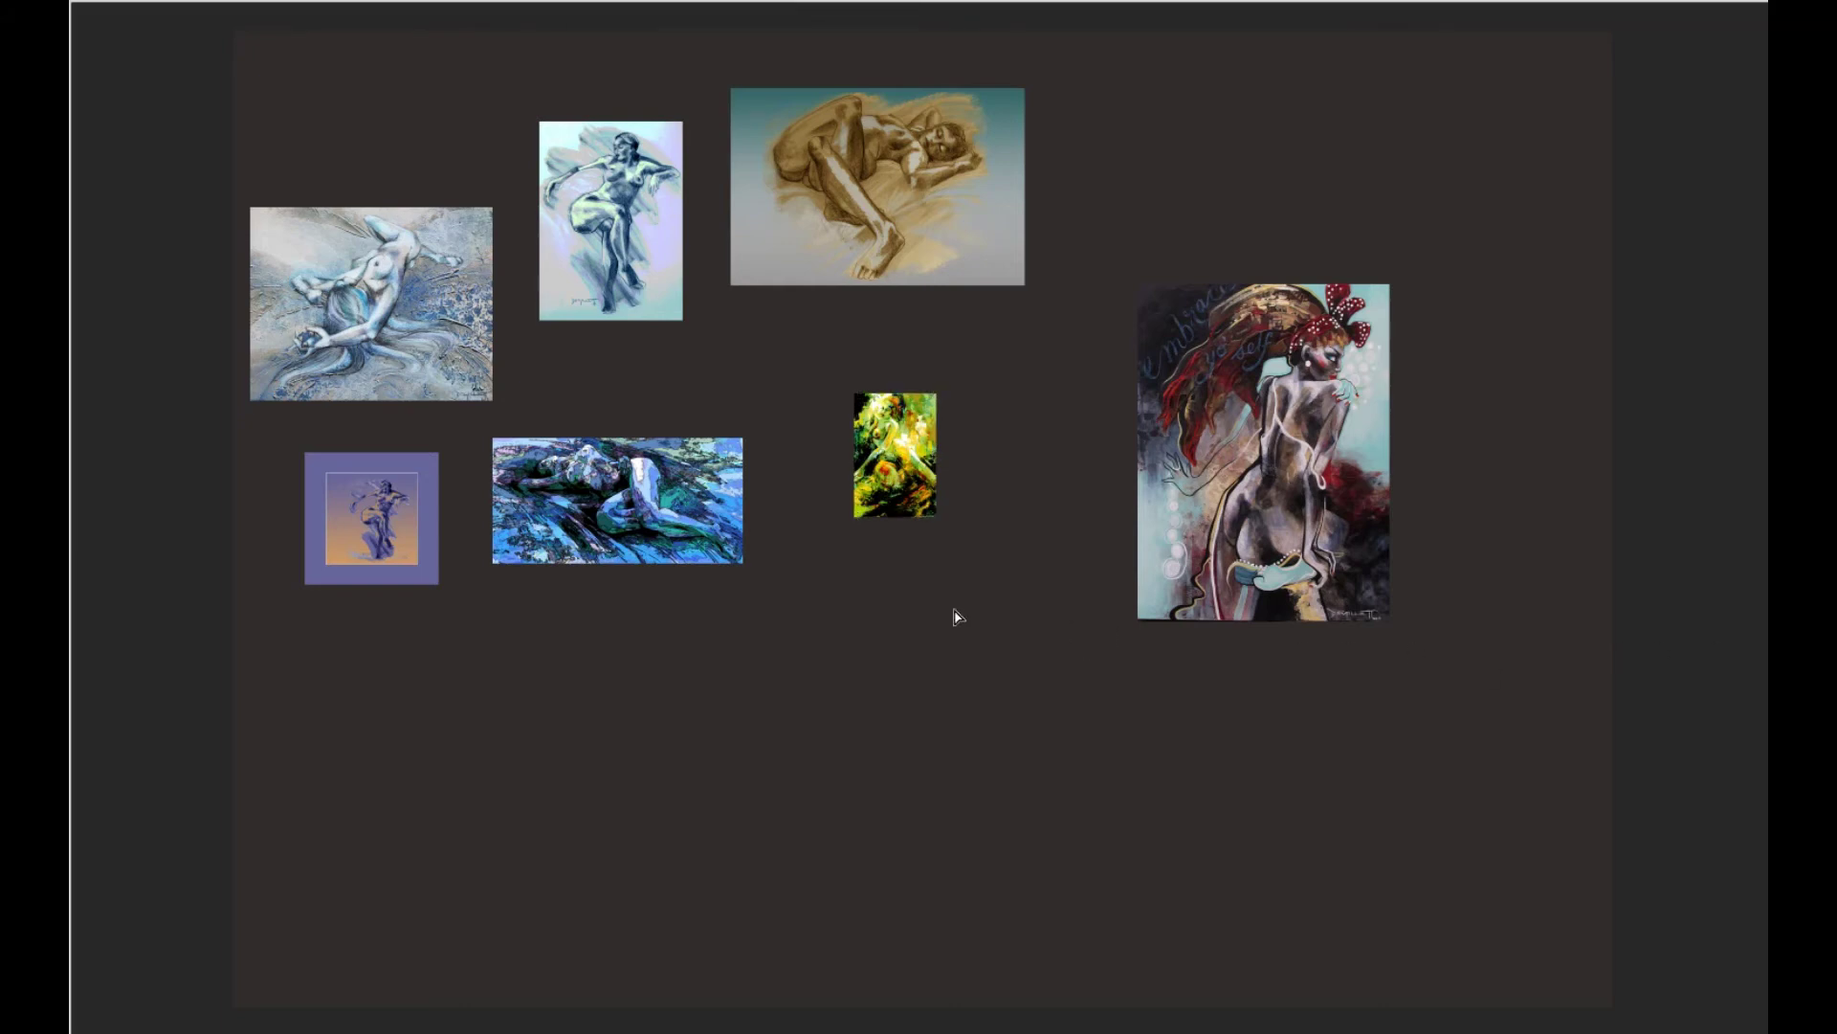
{"action": "left_click_drag", "start_coordinate": [955, 611], "coordinate": [955, 627]}
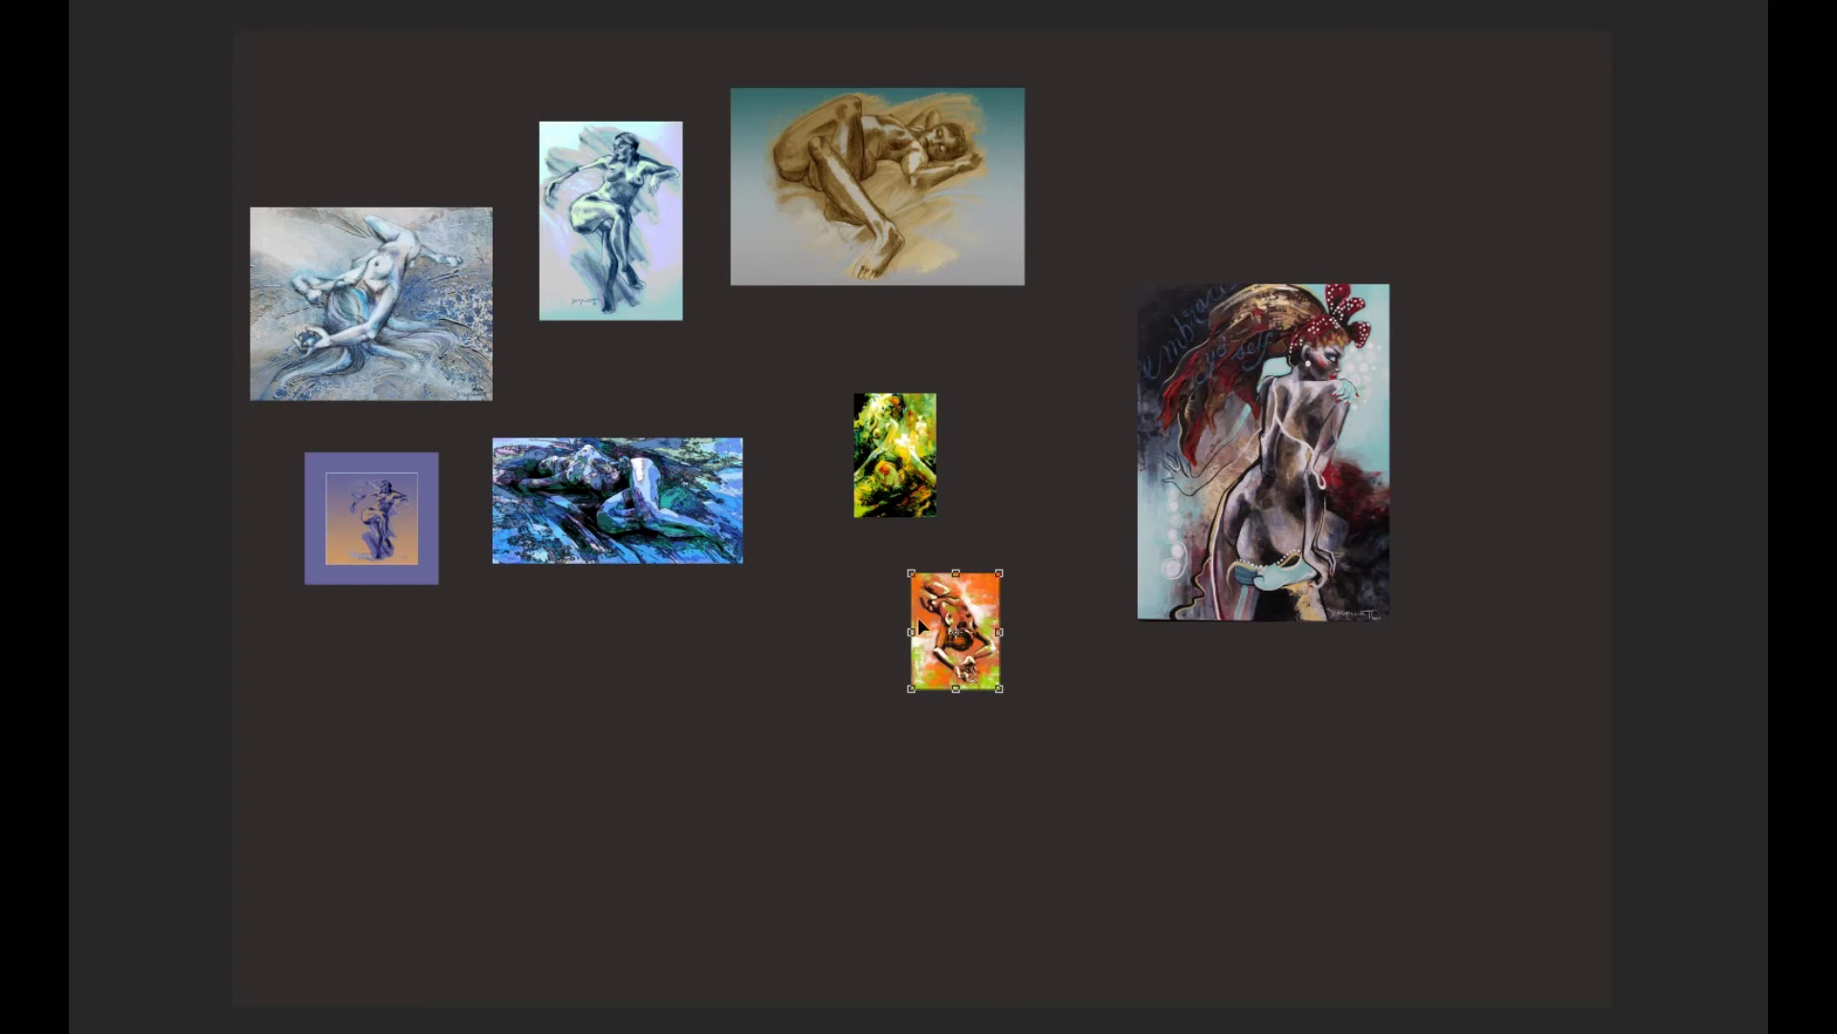
Step: Move the orange and green paintings to the canvas's lower right and the red-bow painting up beside the brown reclining drawing
{"action": "left_click_drag", "start_coordinate": [921, 611], "coordinate": [1273, 837]}
{"action": "left_click_drag", "start_coordinate": [917, 419], "coordinate": [1196, 844]}
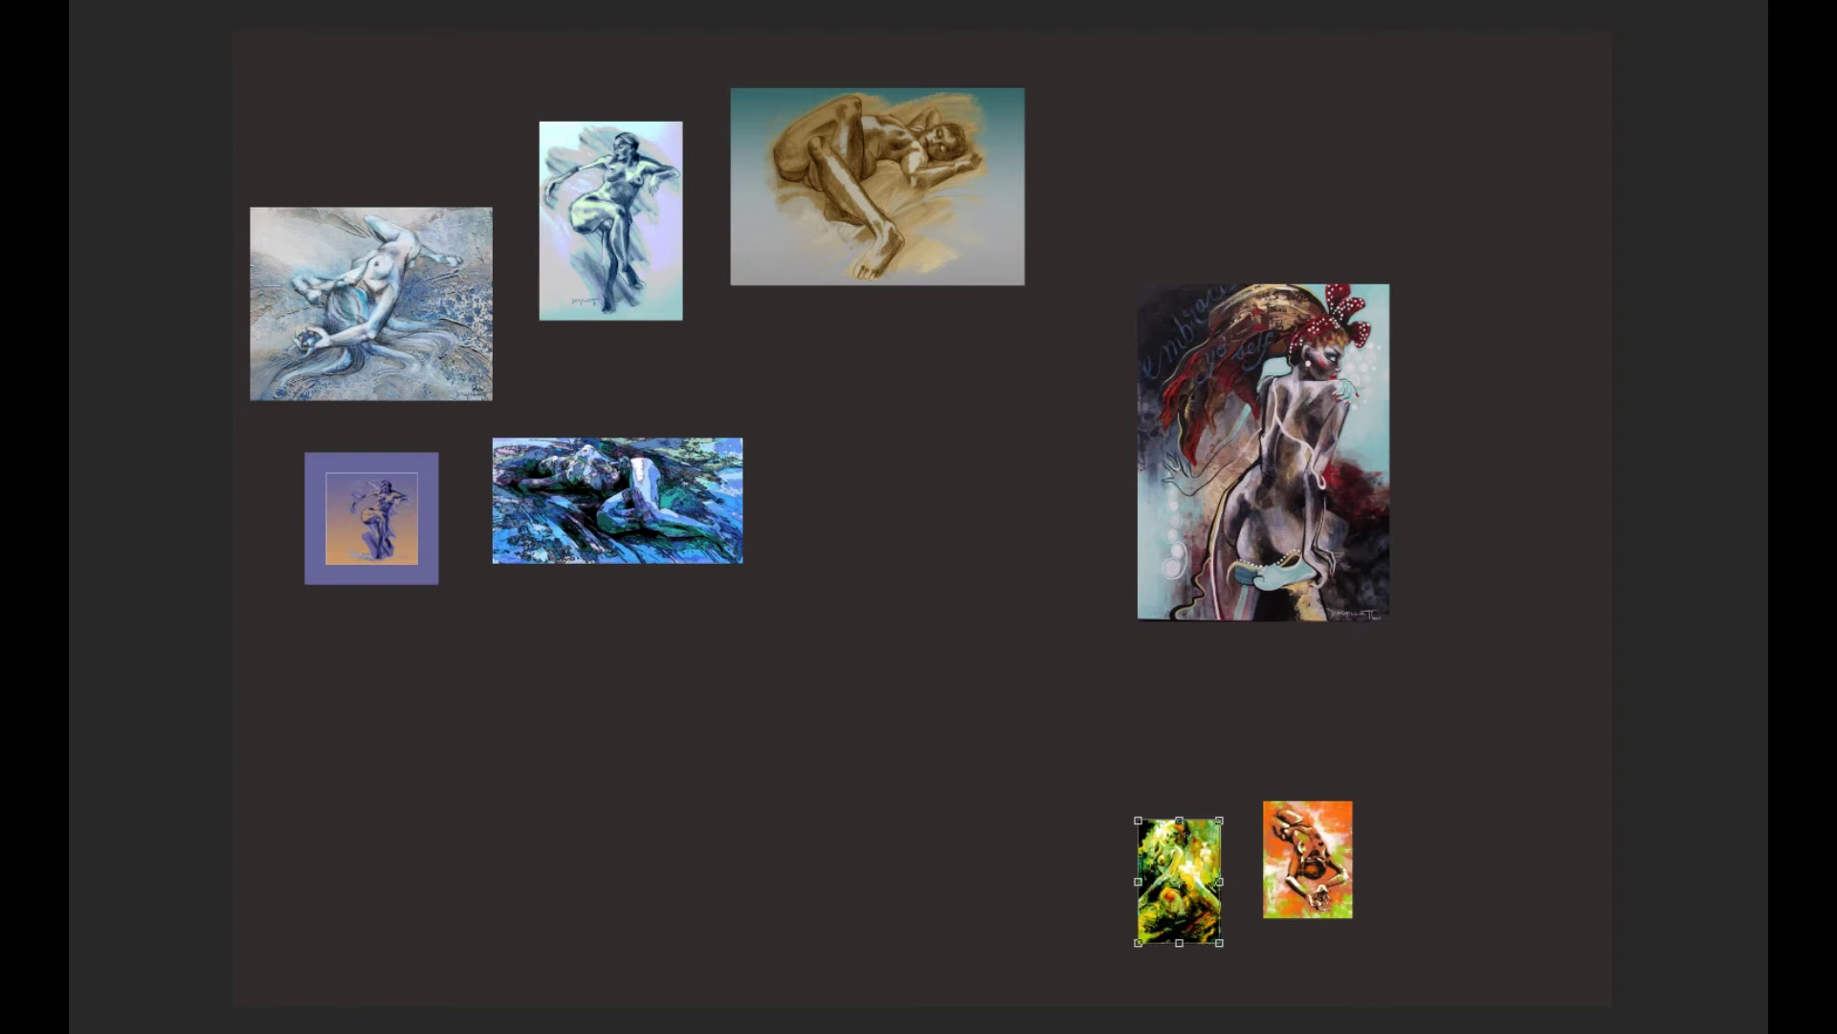
{"action": "mouse_move", "coordinate": [1177, 344]}
{"action": "left_mouse_down"}
{"action": "mouse_move", "coordinate": [1098, 224]}
{"action": "mouse_move", "coordinate": [1108, 118]}
{"action": "left_mouse_up"}
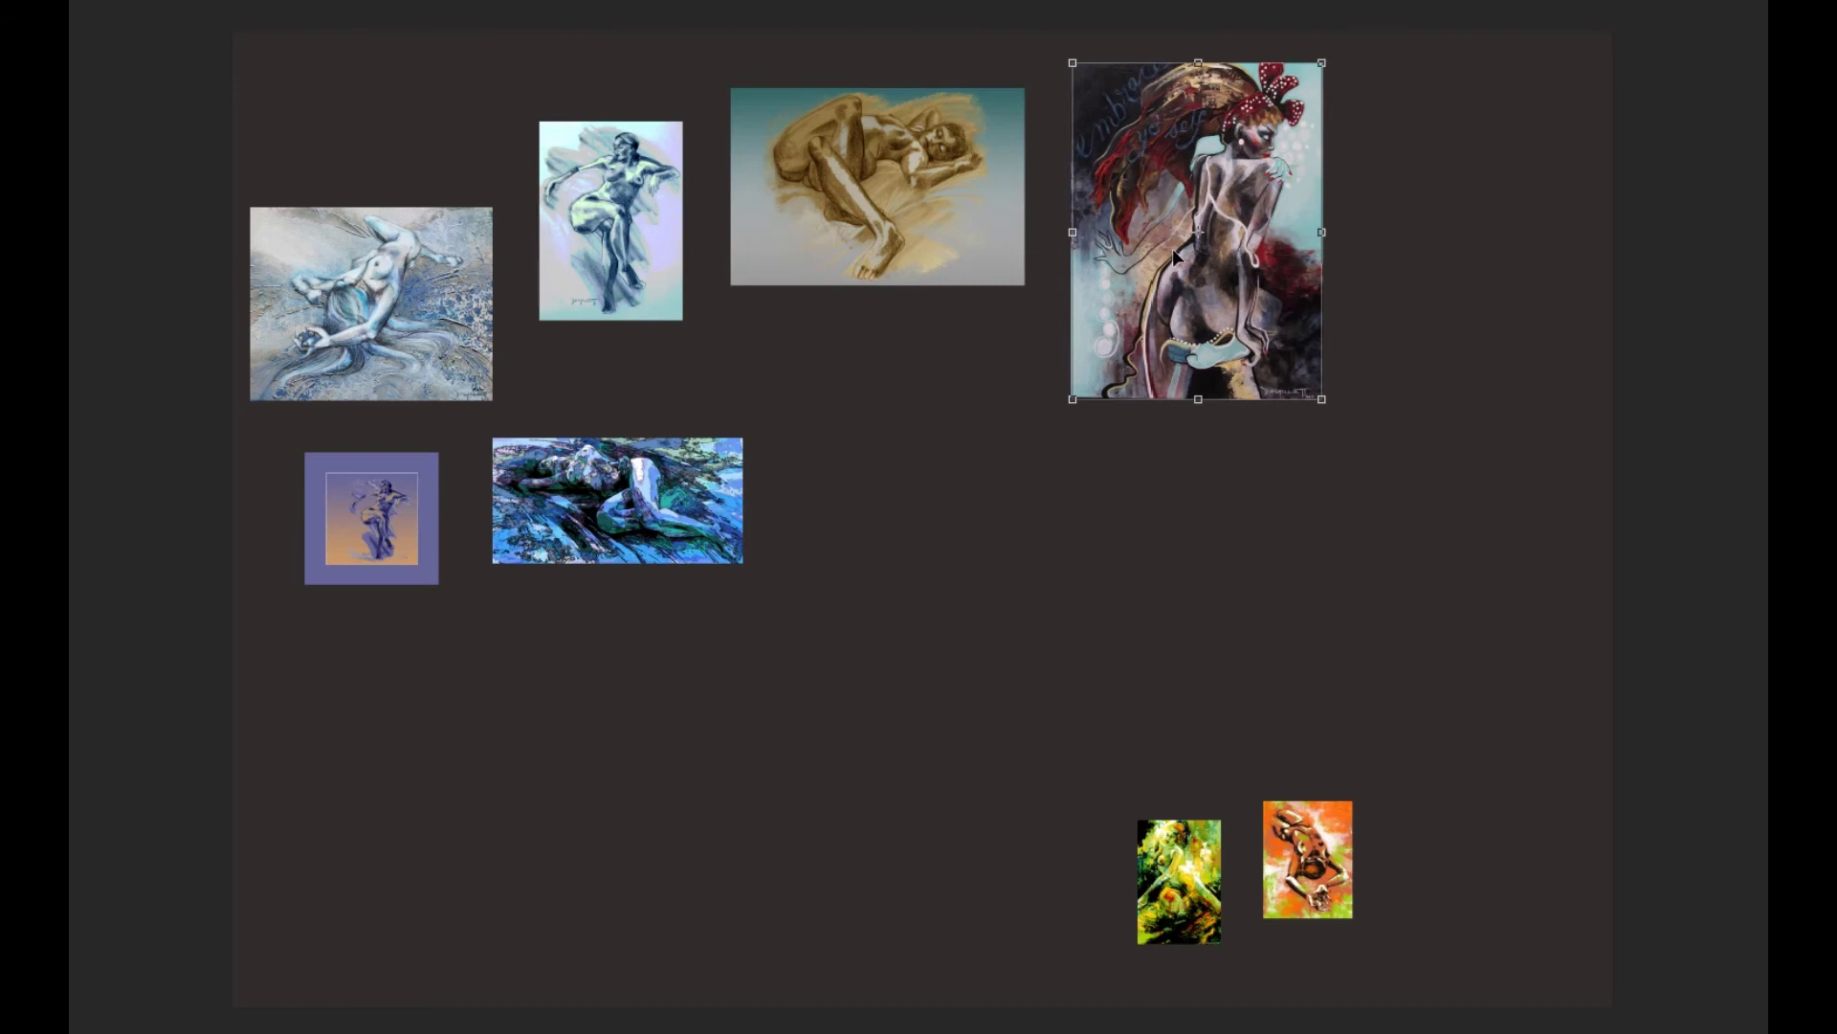
{"action": "key", "text": "Return"}
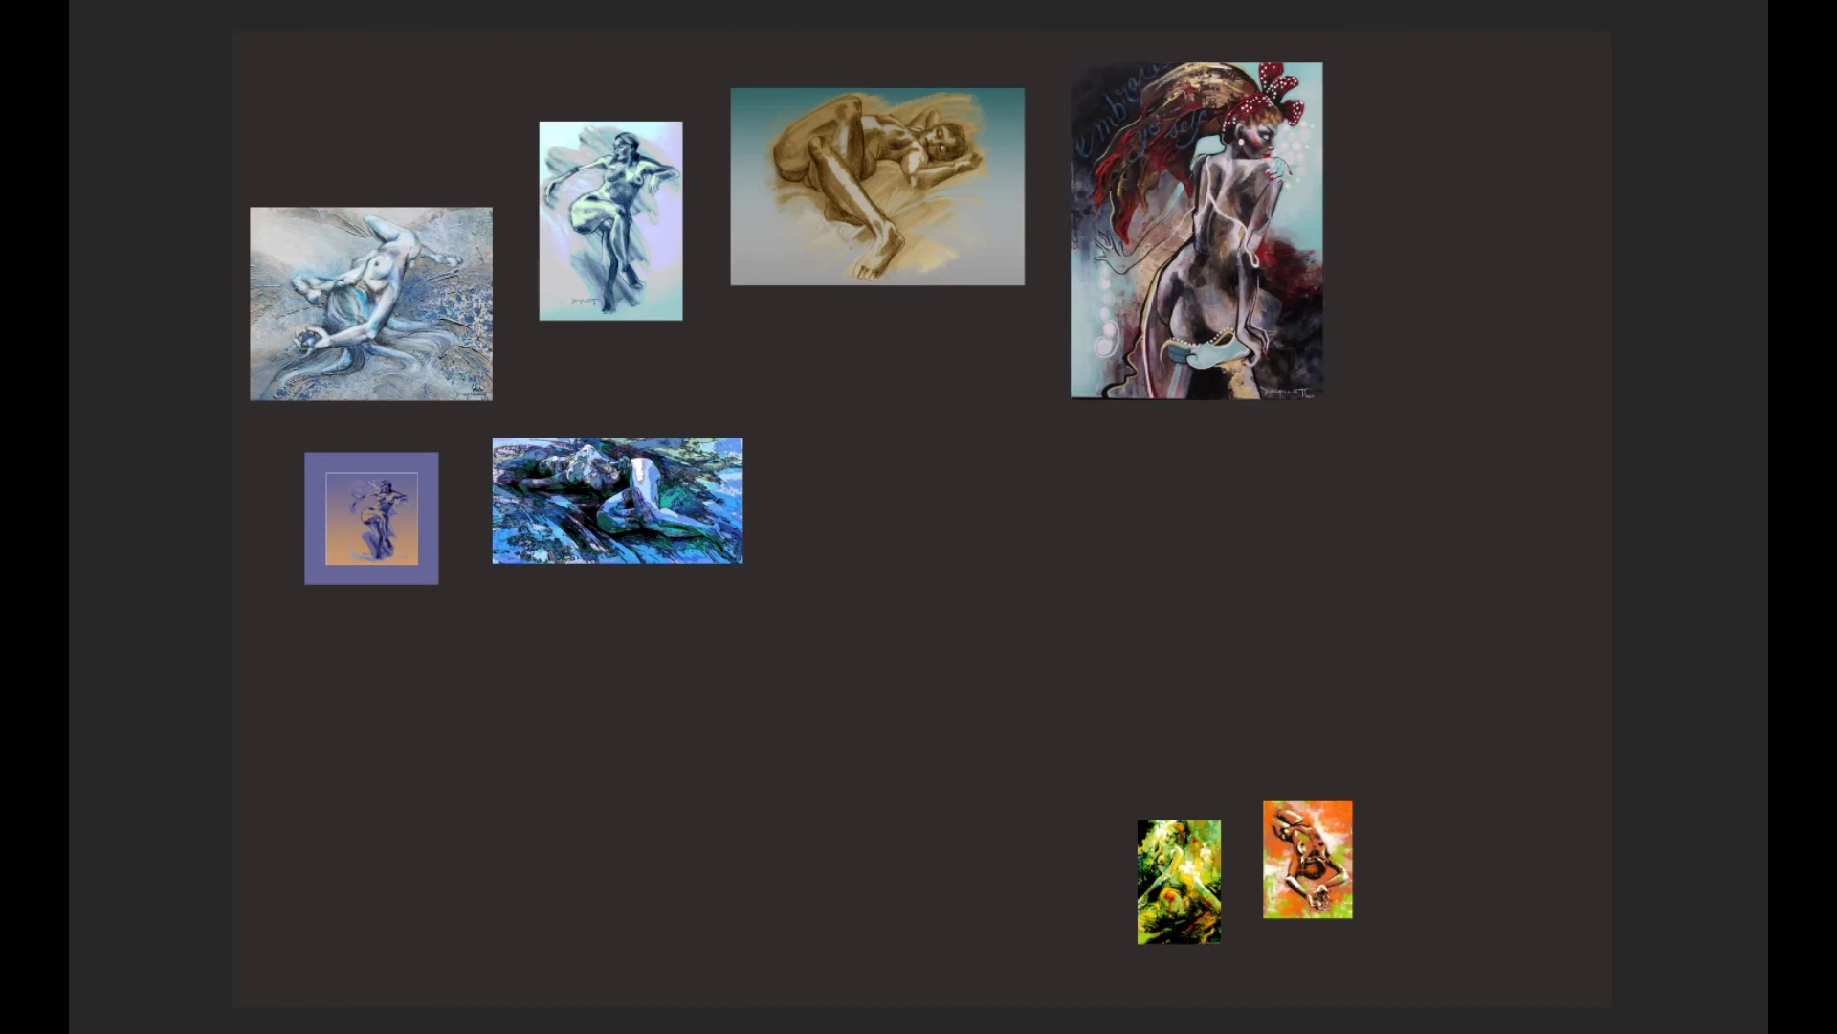
Step: Place the white-background curled-figure drawing beneath the brown drawing and the white-bordered seated figure right of the red-bow painting
{"action": "mouse_move", "coordinate": [967, 467]}
{"action": "left_mouse_down"}
{"action": "mouse_move", "coordinate": [946, 463]}
{"action": "mouse_move", "coordinate": [972, 440]}
{"action": "mouse_move", "coordinate": [957, 393]}
{"action": "left_mouse_up"}
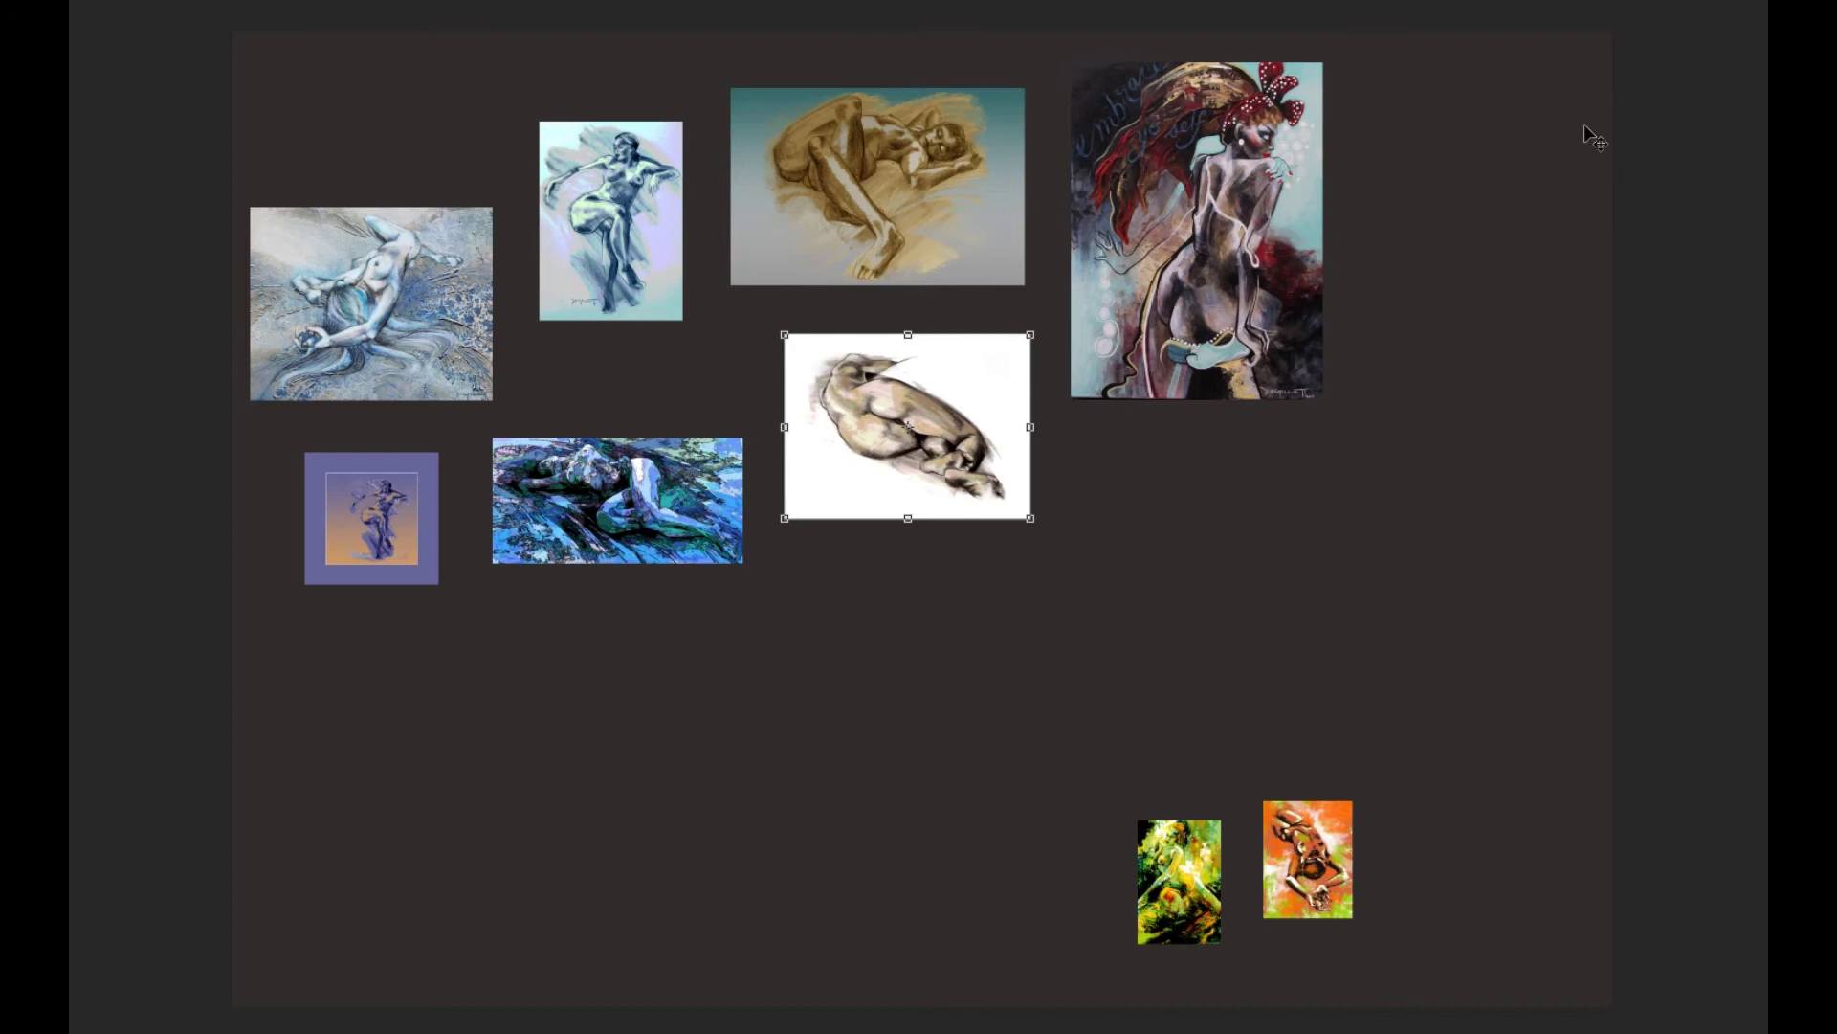
{"action": "key", "text": "Return"}
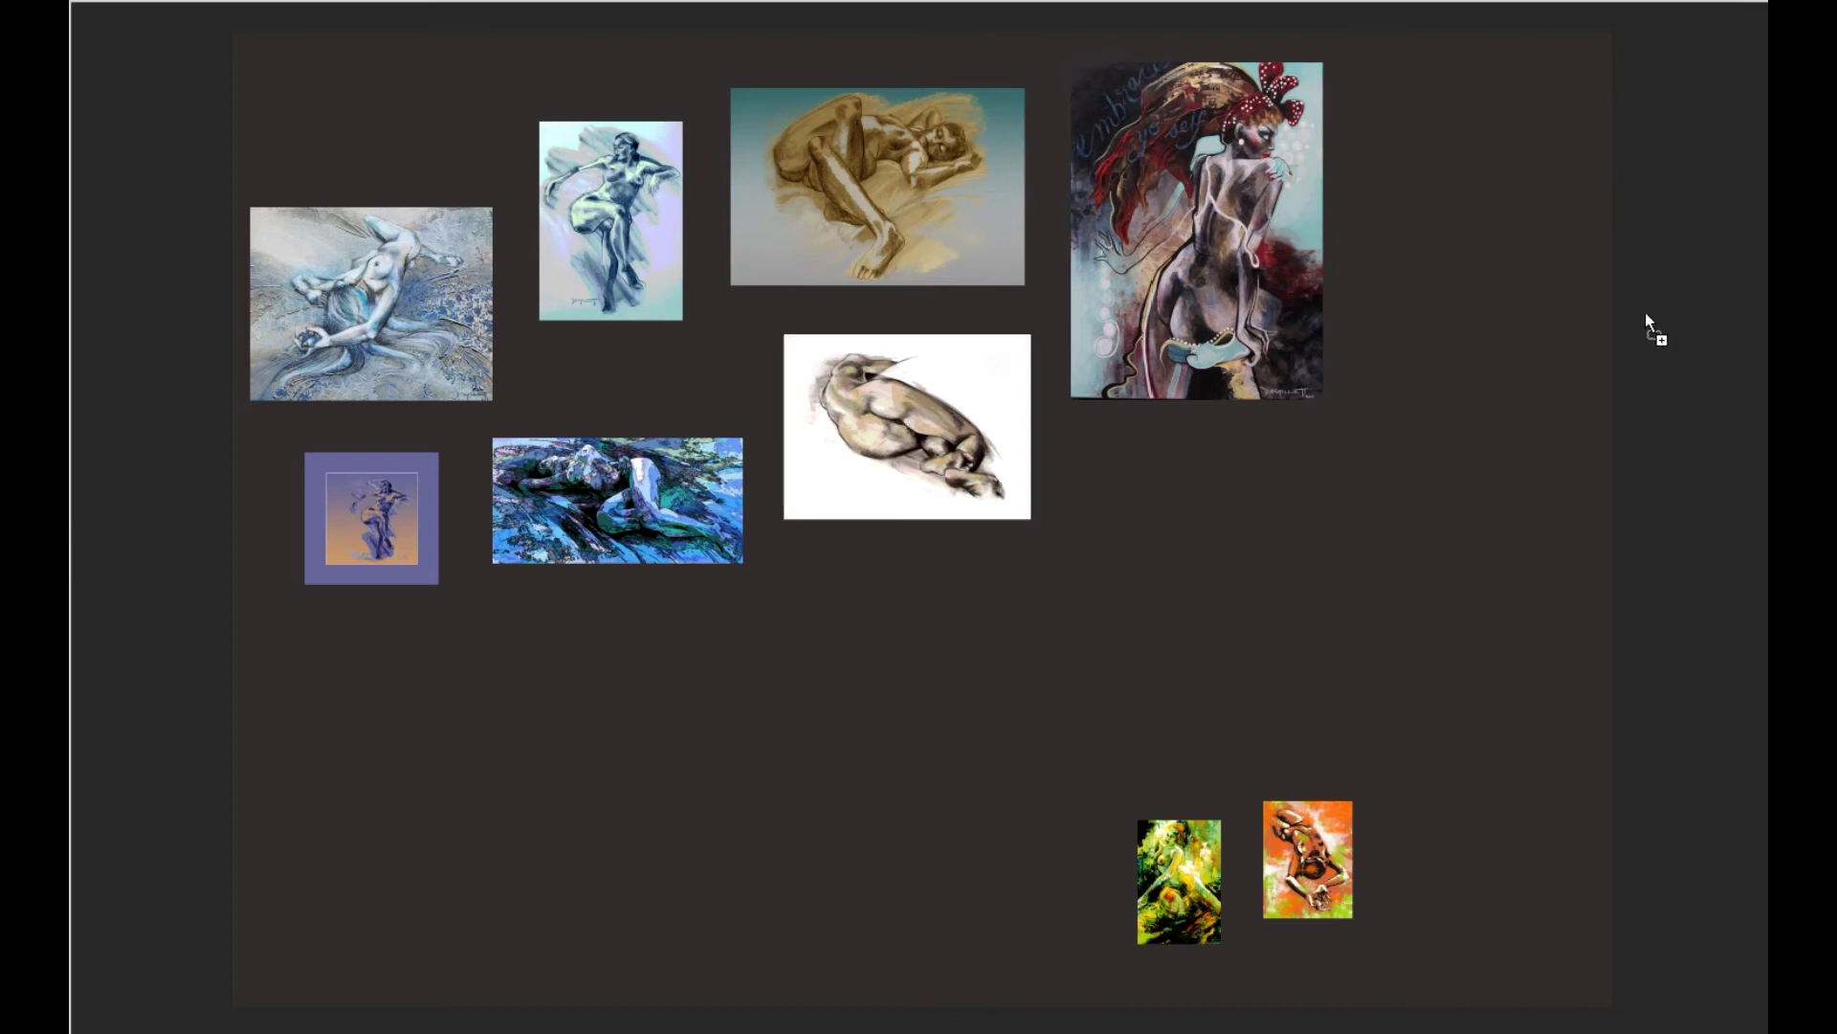
{"action": "mouse_move", "coordinate": [1499, 286]}
{"action": "left_mouse_down"}
{"action": "mouse_move", "coordinate": [1521, 268]}
{"action": "mouse_move", "coordinate": [1455, 291]}
{"action": "mouse_move", "coordinate": [1471, 275]}
{"action": "left_mouse_up"}
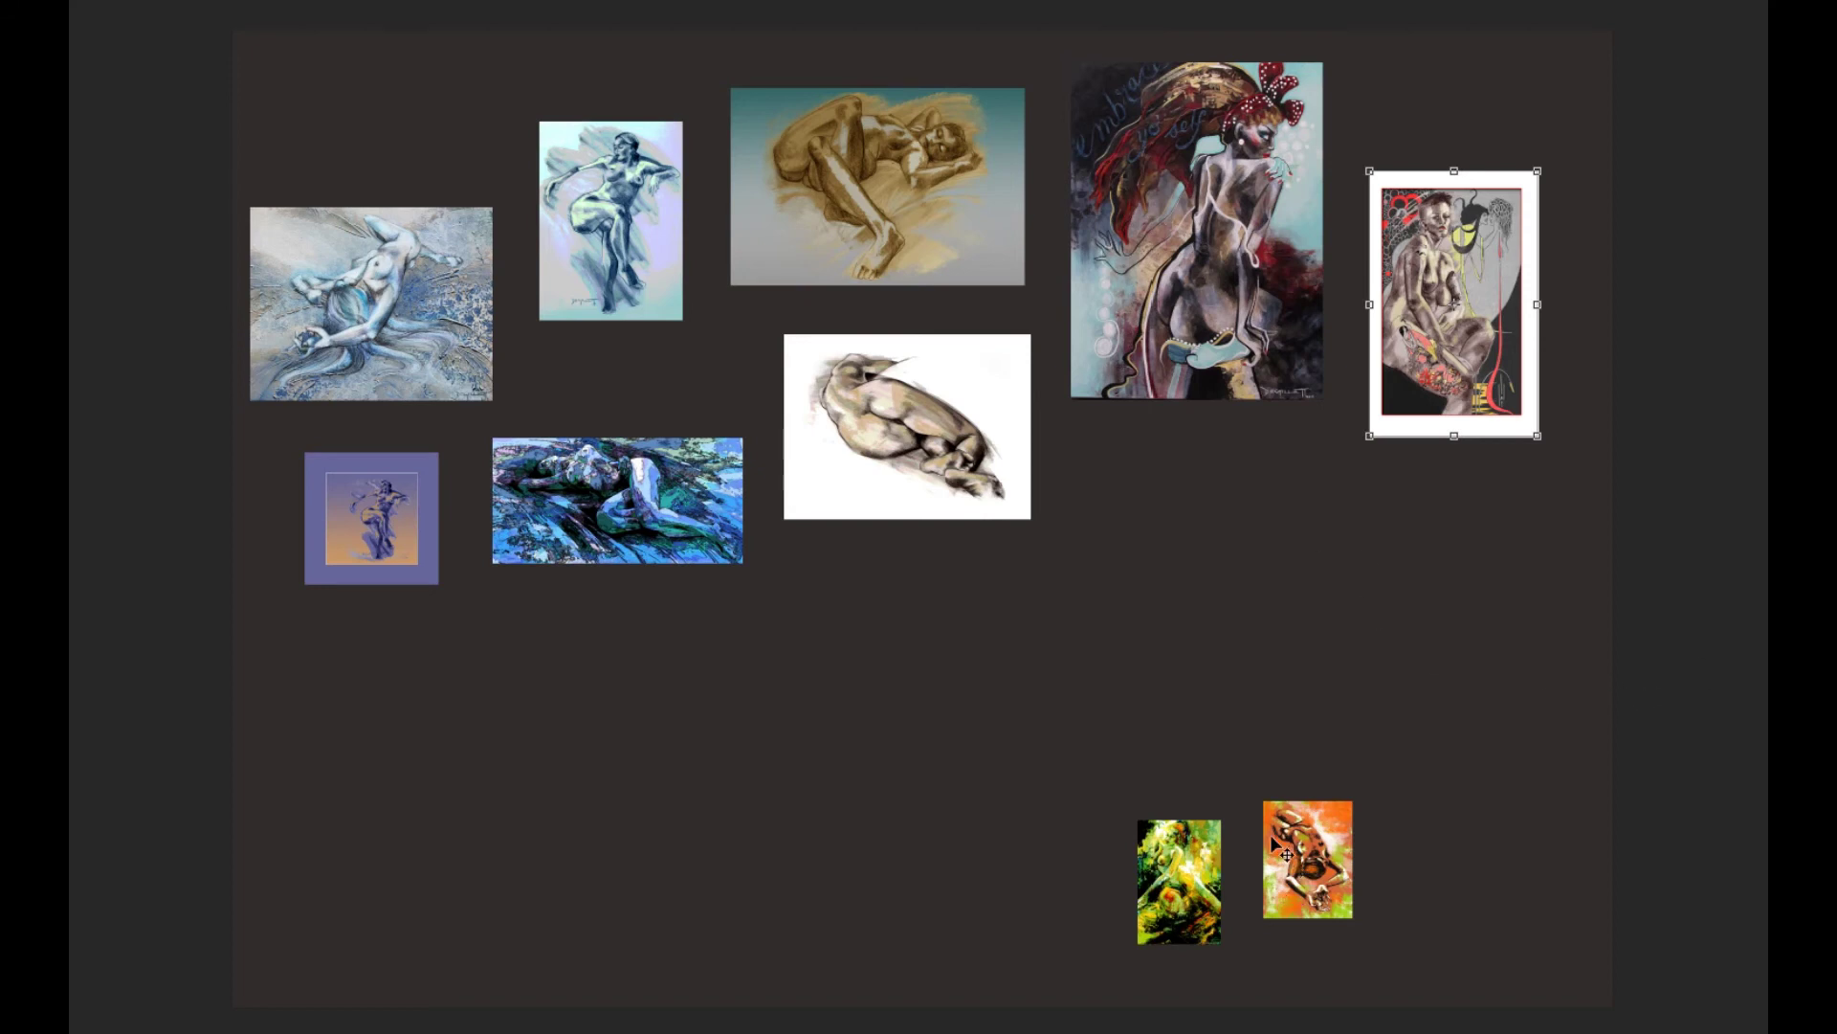
Step: Move the orange painting below the white-bordered seated figure and add two black-and-white figure sketches beneath the red-bow painting
{"action": "left_click_drag", "start_coordinate": [1283, 842], "coordinate": [1513, 512]}
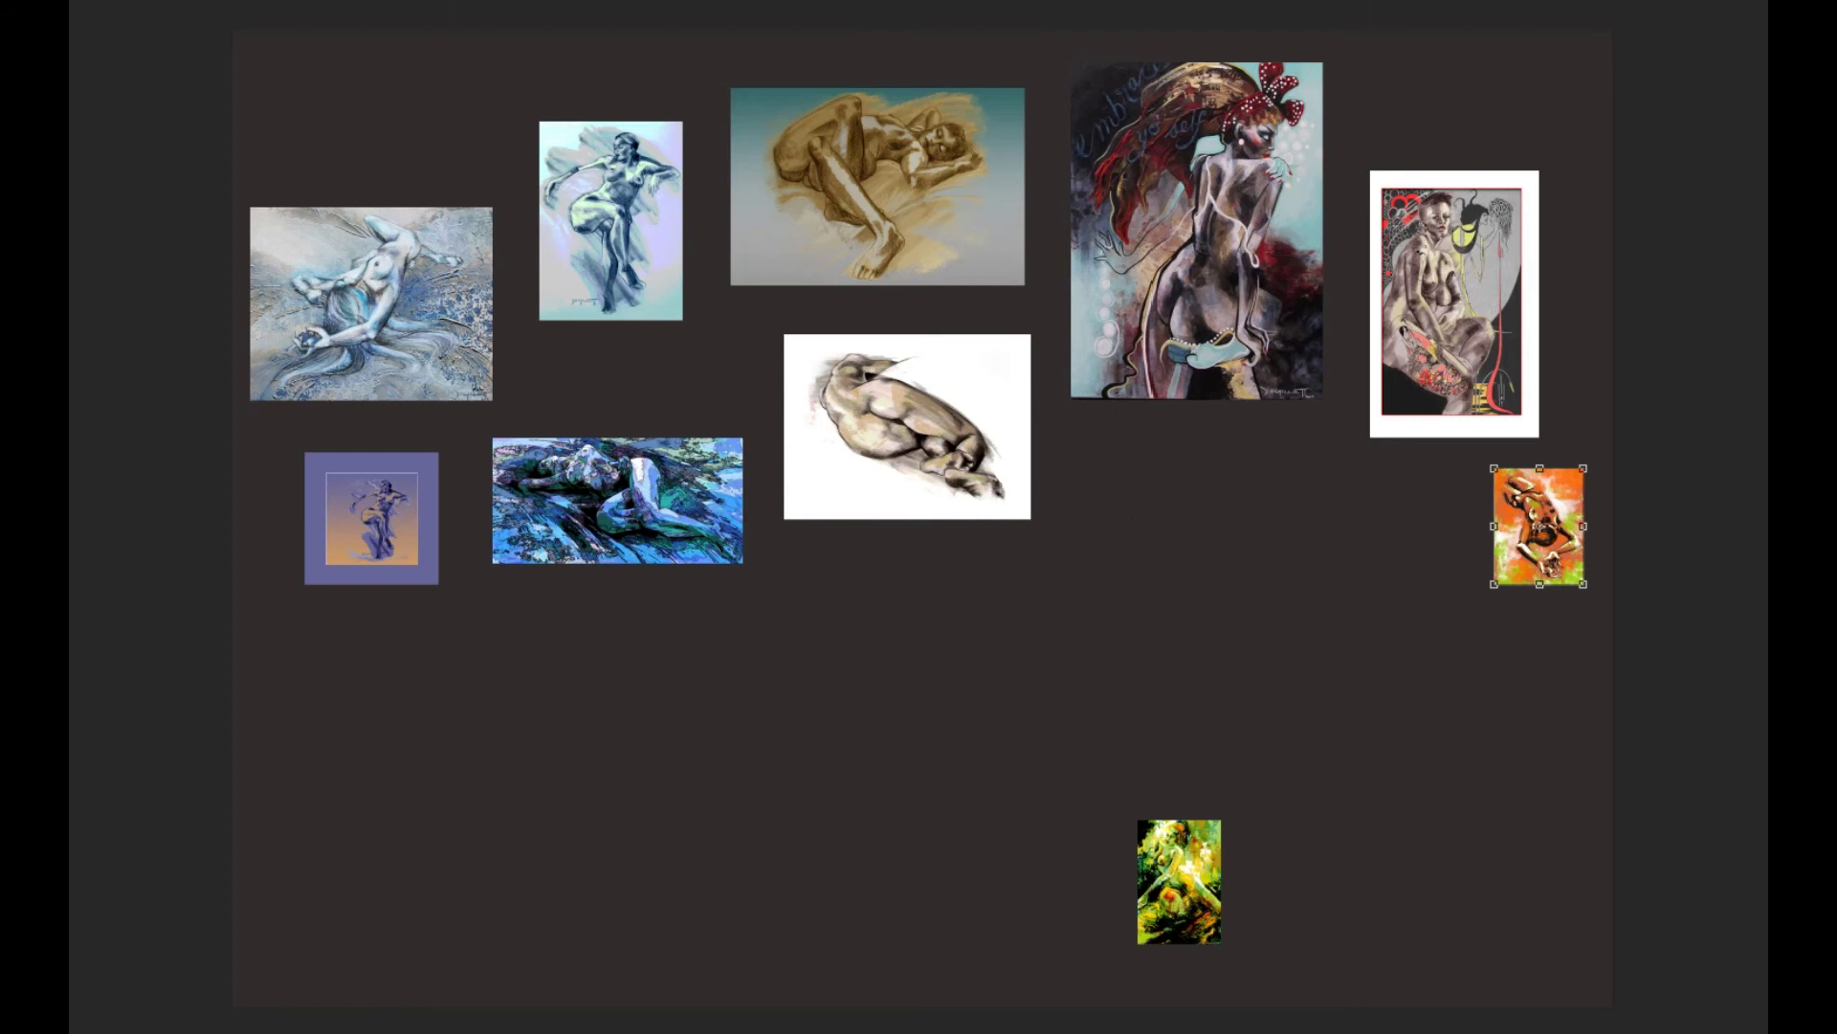
{"action": "key", "text": "Escape"}
{"action": "left_click_drag", "start_coordinate": [1111, 522], "coordinate": [1148, 540]}
{"action": "key", "text": "Return"}
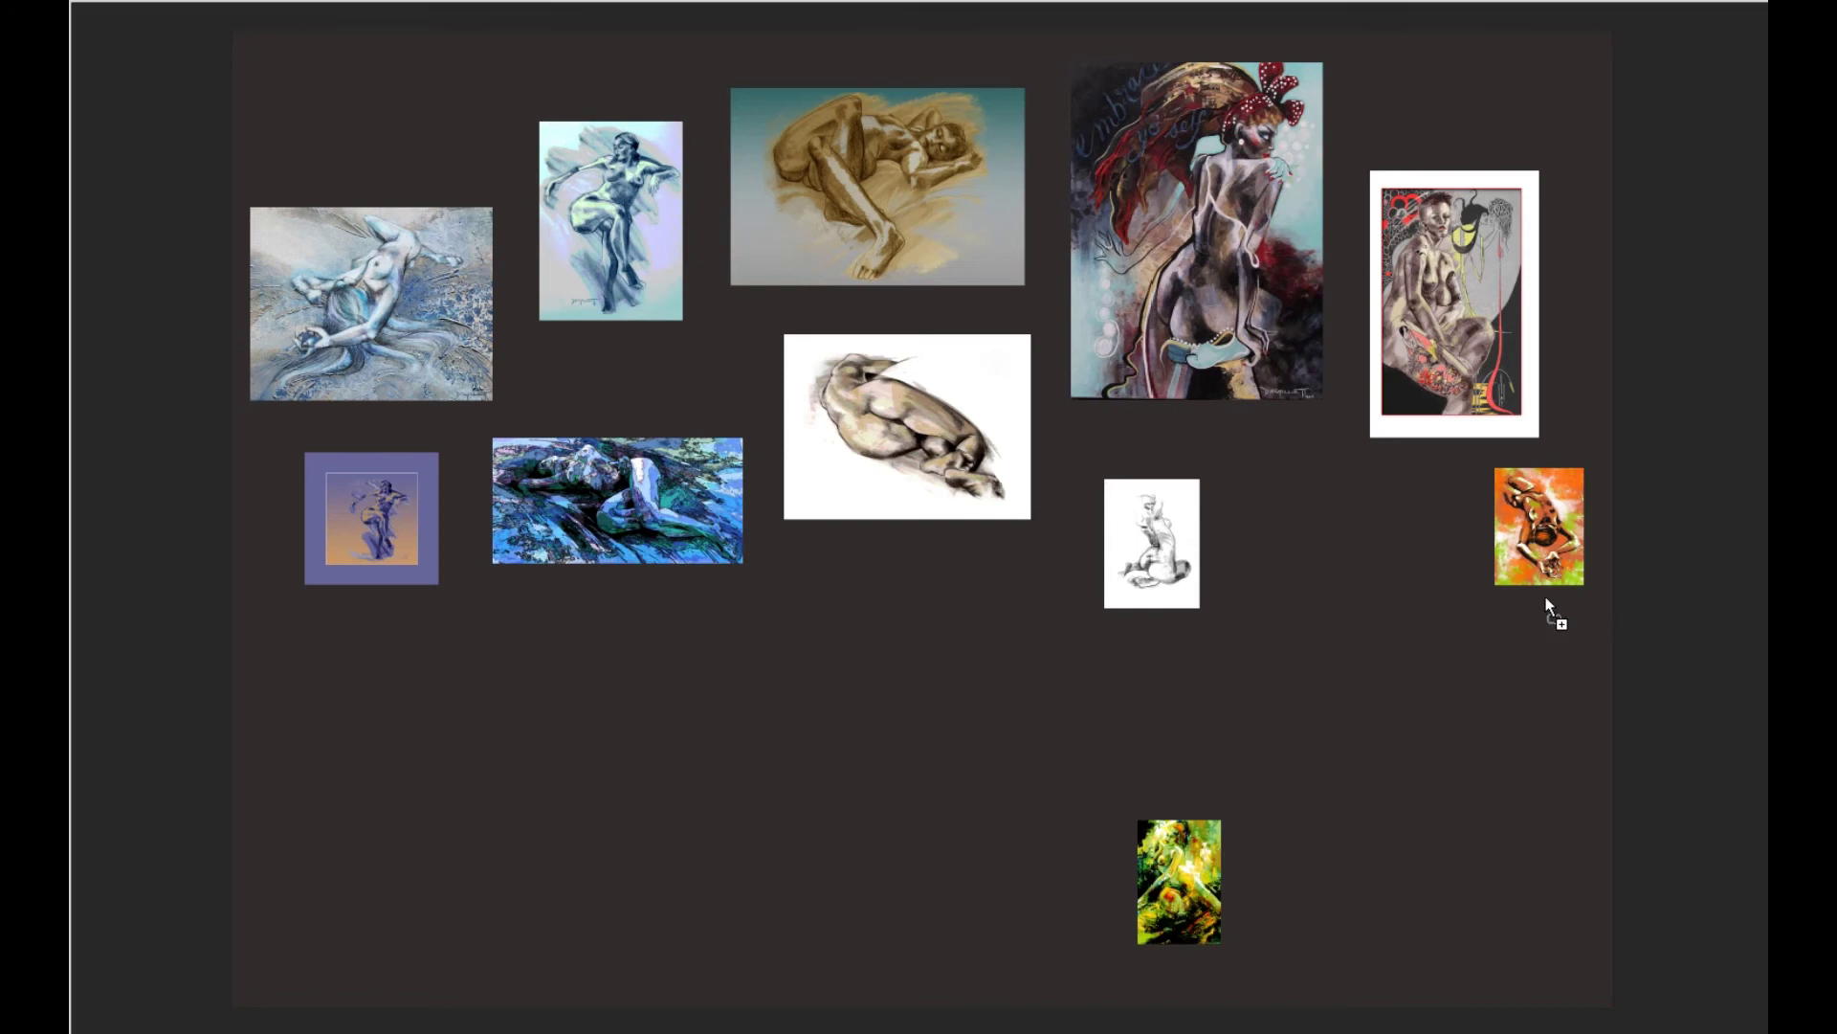
{"action": "mouse_move", "coordinate": [1440, 594]}
{"action": "left_mouse_down"}
{"action": "mouse_move", "coordinate": [1251, 565]}
{"action": "mouse_move", "coordinate": [1304, 546]}
{"action": "mouse_move", "coordinate": [1282, 567]}
{"action": "left_mouse_up"}
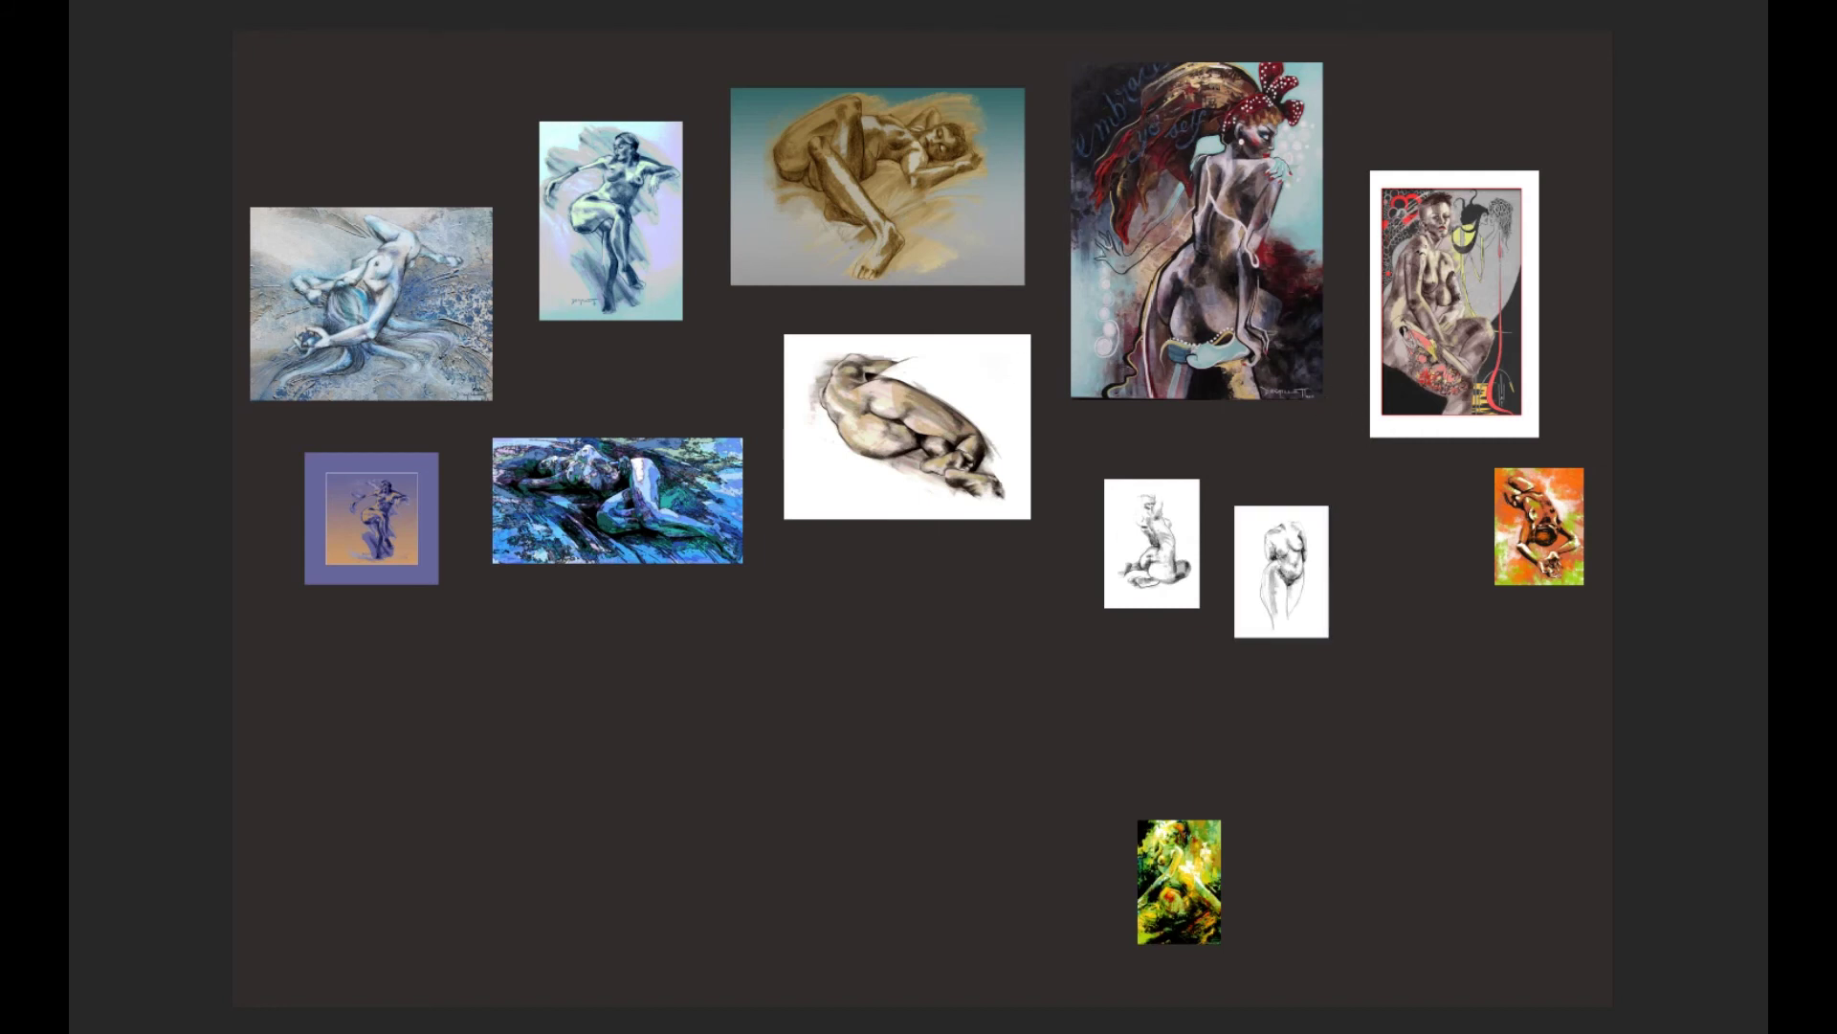
Step: Add the yellow painting in the canvas's upper-right corner, the red painting at its right edge and the magenta figure below centre
{"action": "mouse_move", "coordinate": [1768, 198]}
{"action": "left_mouse_down"}
{"action": "mouse_move", "coordinate": [1581, 197]}
{"action": "mouse_move", "coordinate": [1548, 135]}
{"action": "left_mouse_up"}
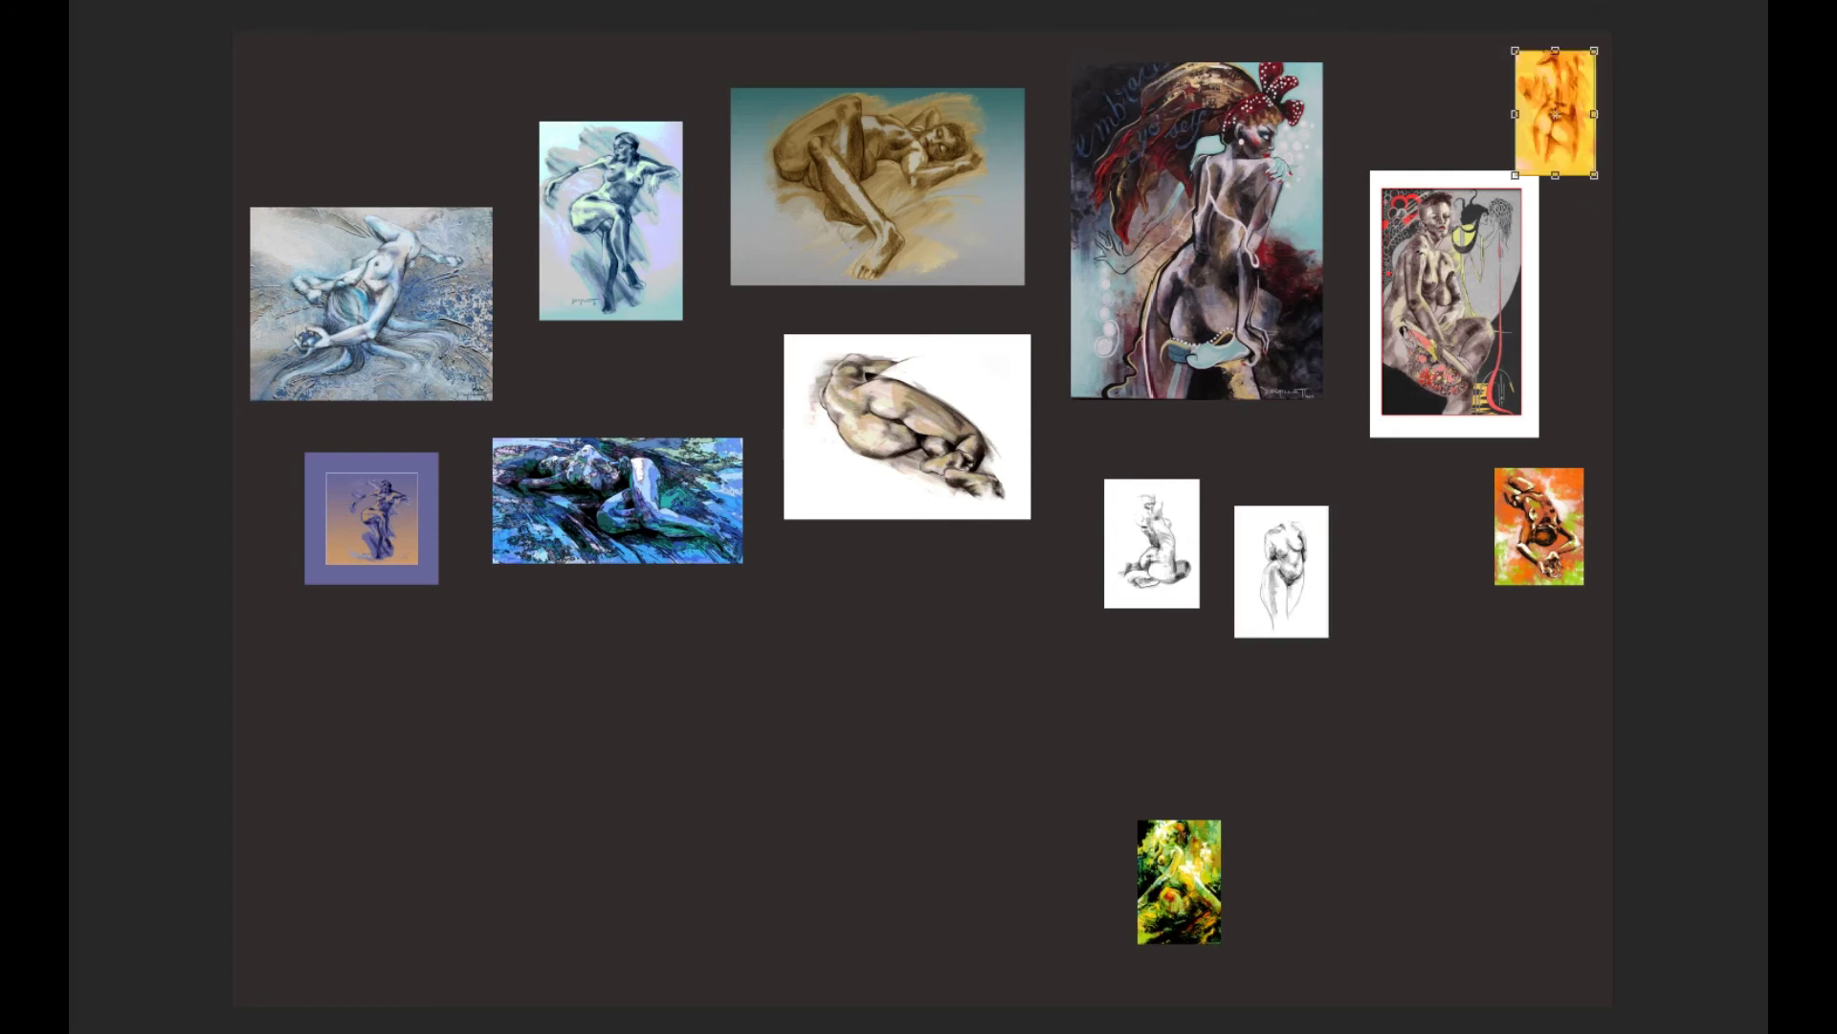
{"action": "key", "text": "Return"}
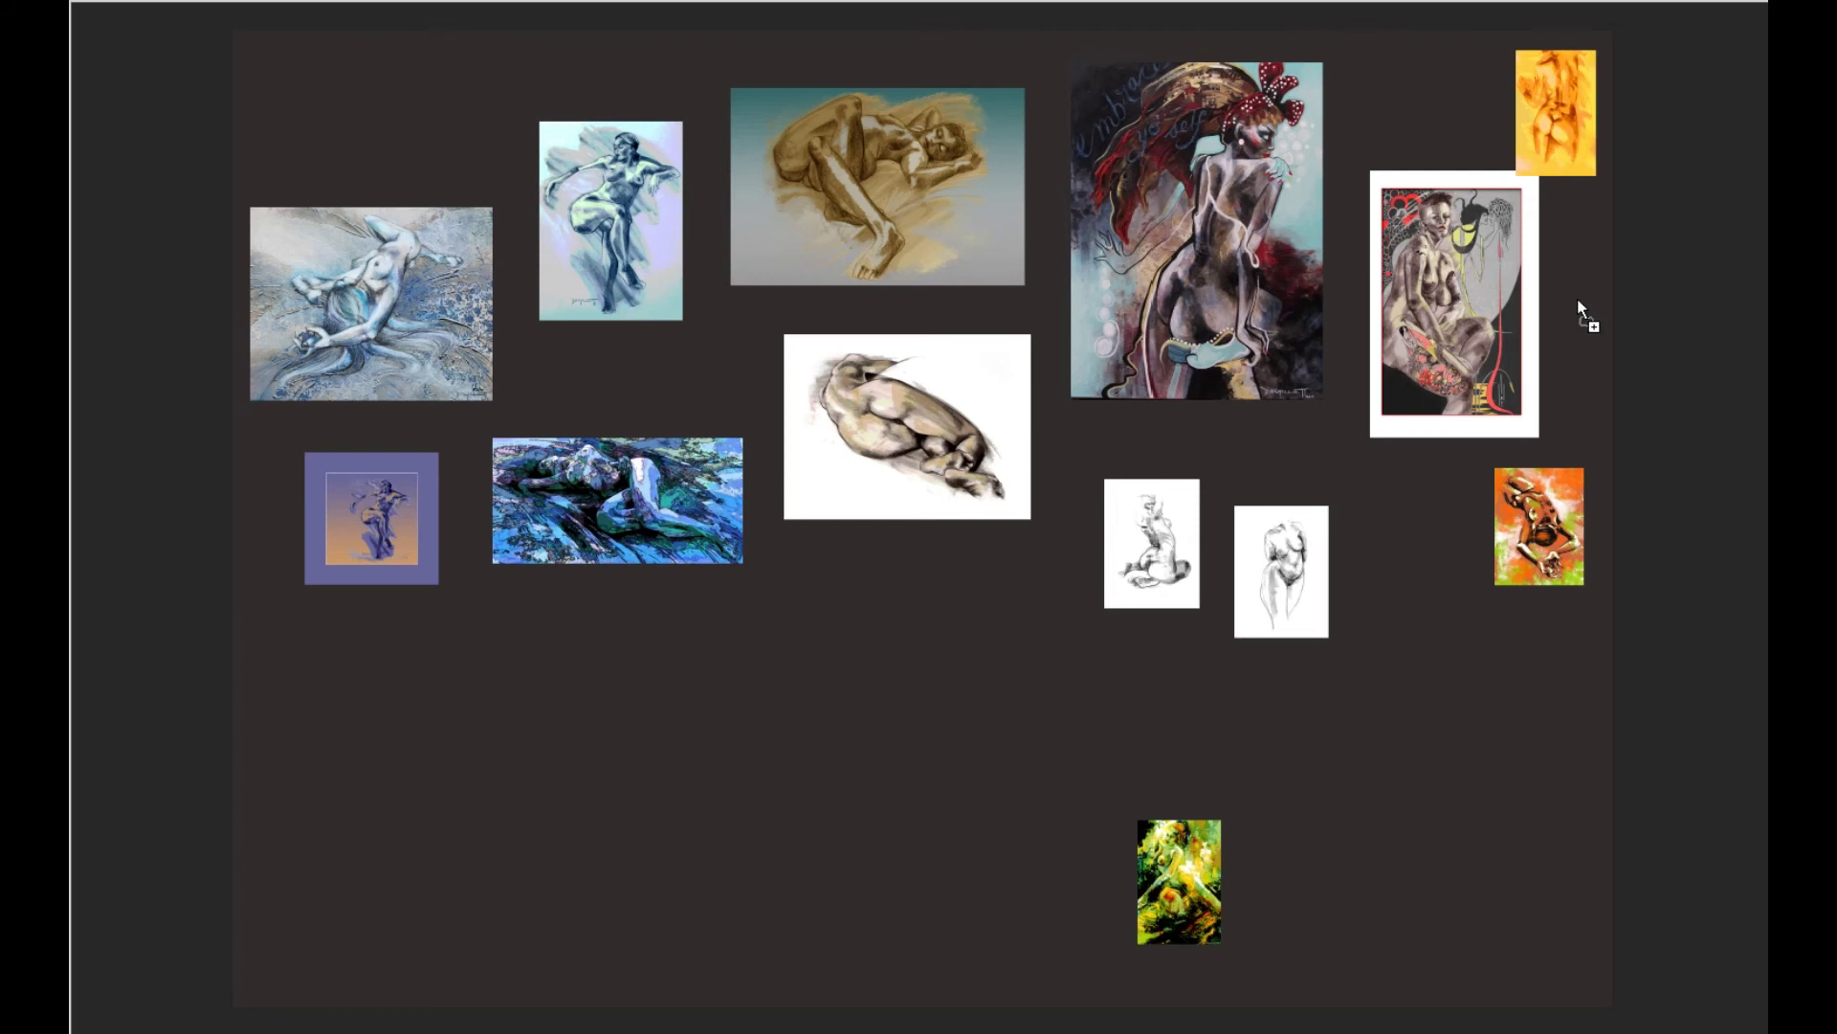
{"action": "left_click_drag", "start_coordinate": [1578, 302], "coordinate": [1580, 302]}
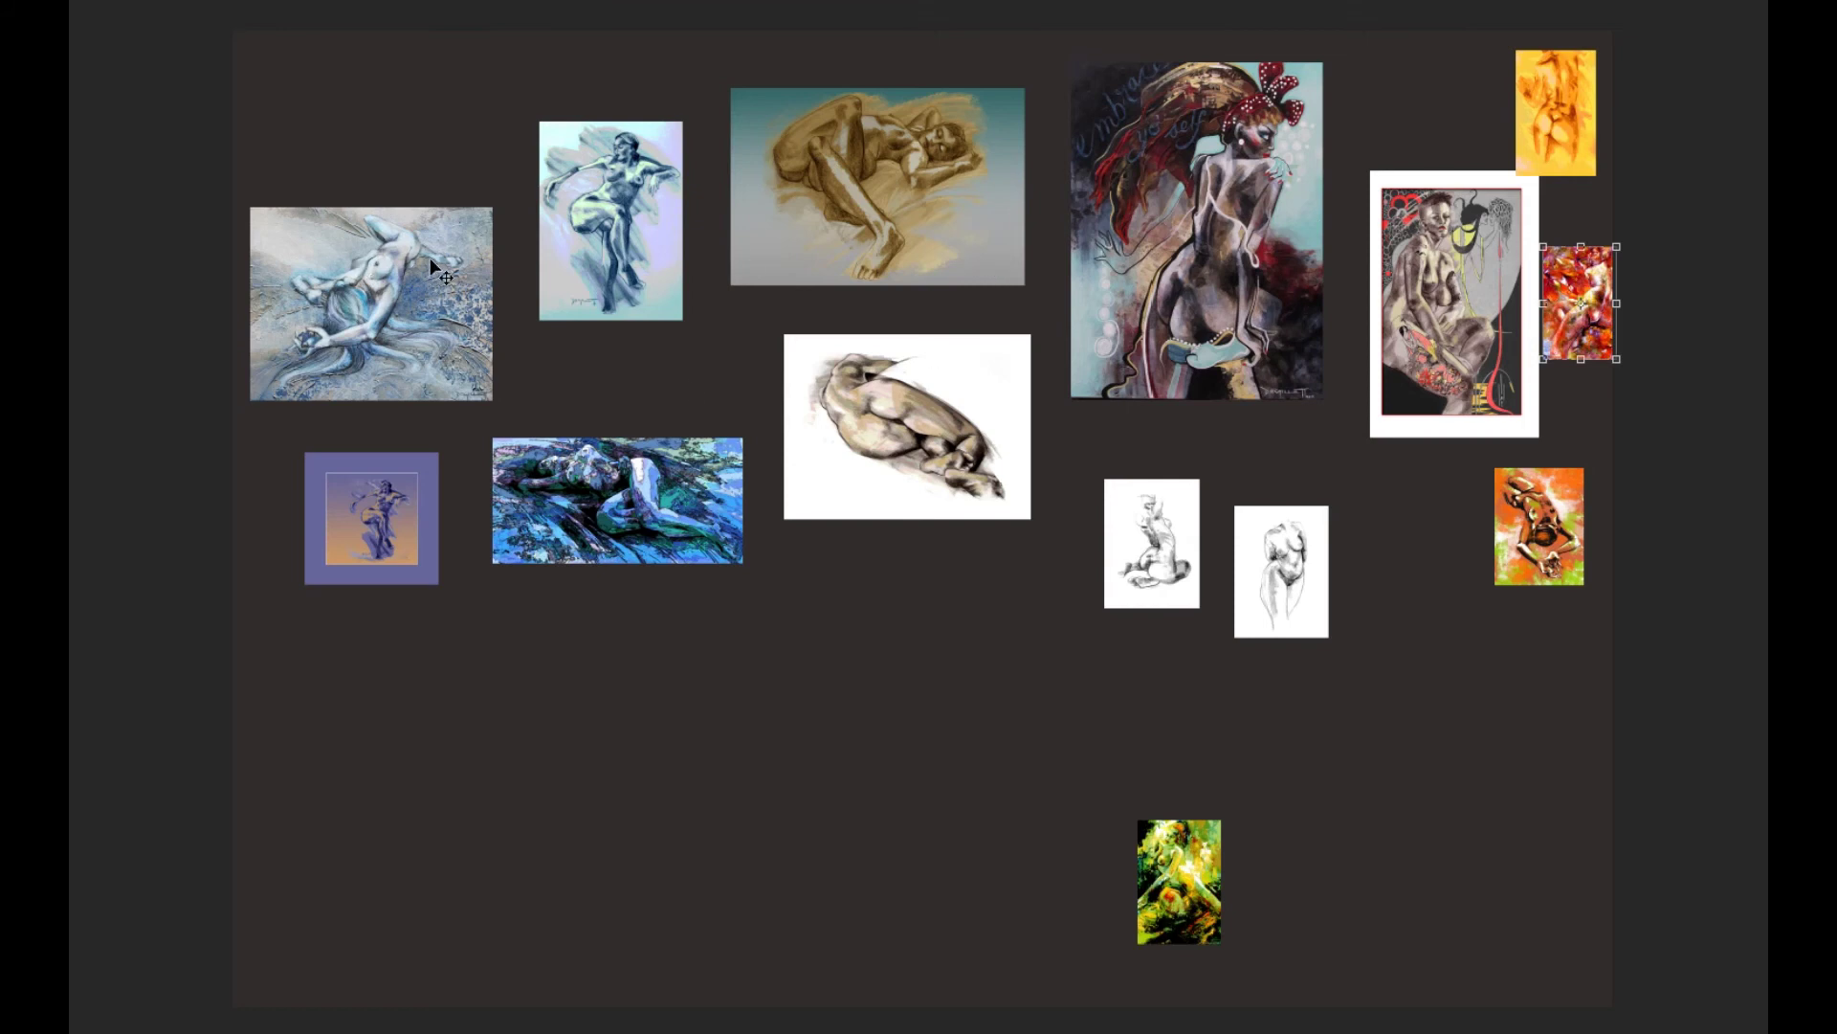
{"action": "key", "text": "Return"}
{"action": "left_click_drag", "start_coordinate": [946, 744], "coordinate": [947, 745]}
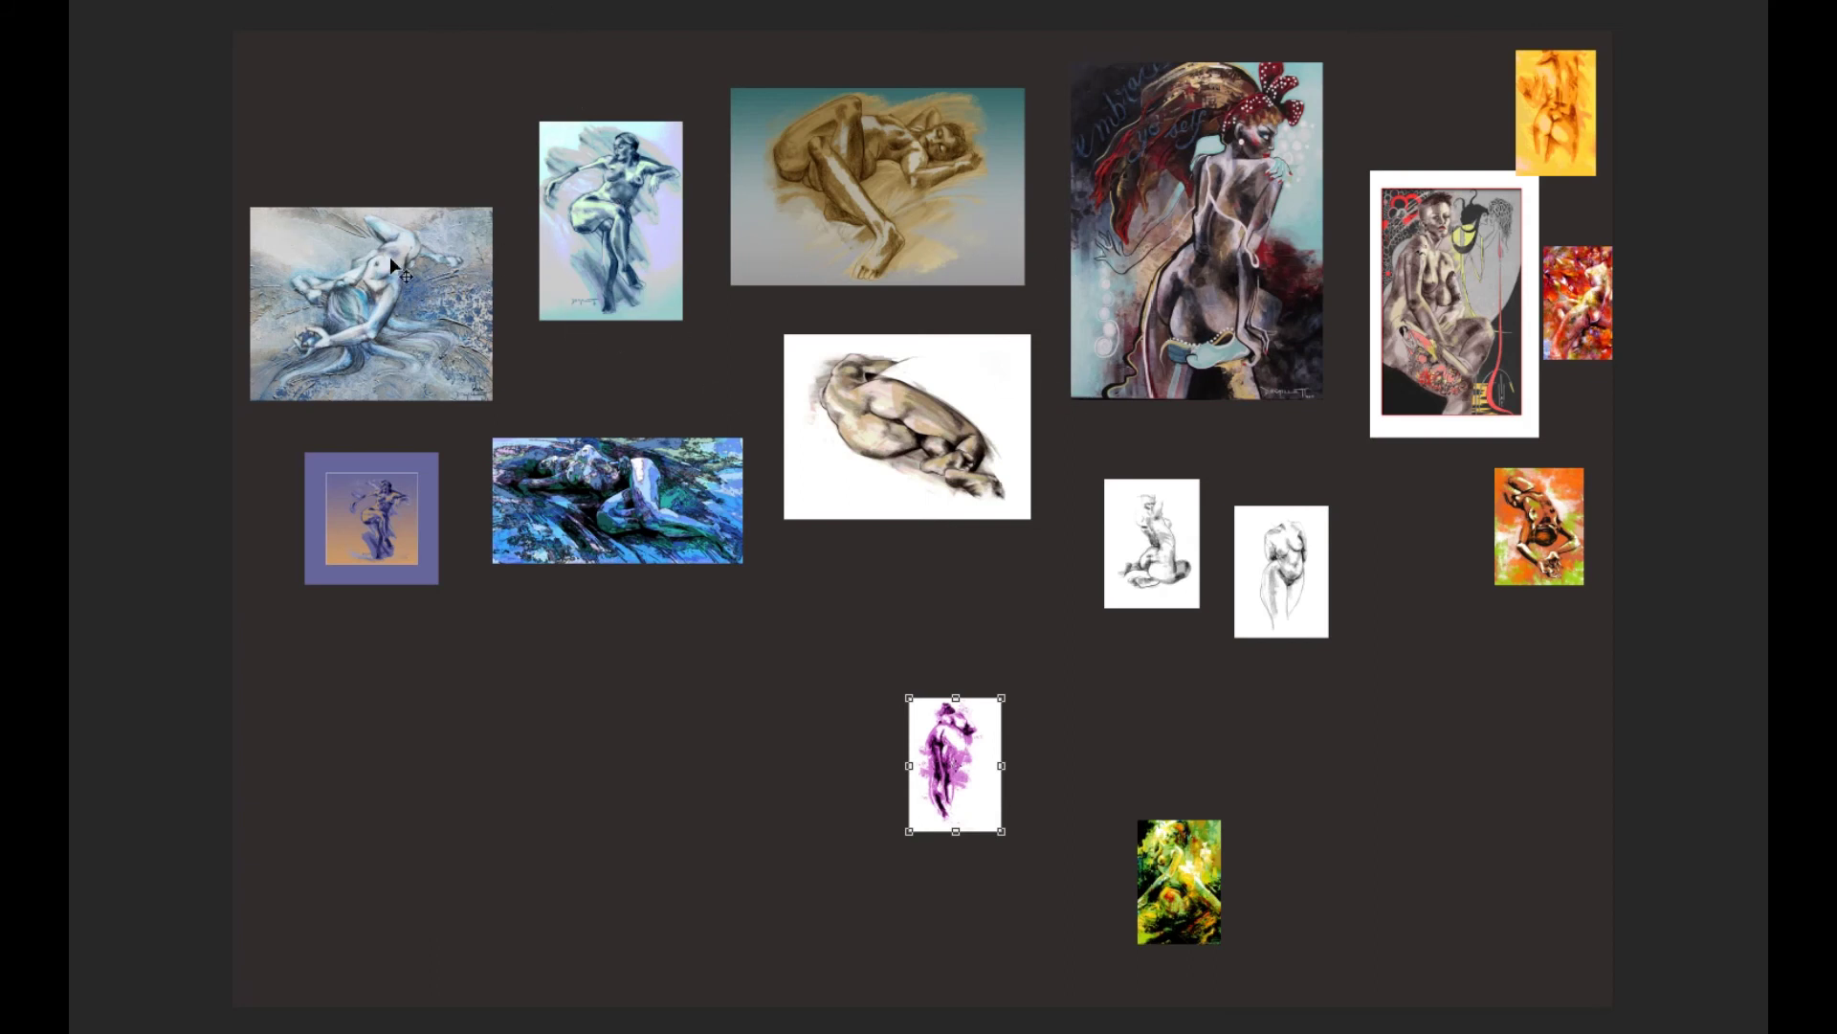
Step: Stack the pale-blue, purple-bordered and blue reclining pictures in a left column, with the teal sketch above the brown drawing beside them
{"action": "left_click_drag", "start_coordinate": [365, 264], "coordinate": [371, 125]}
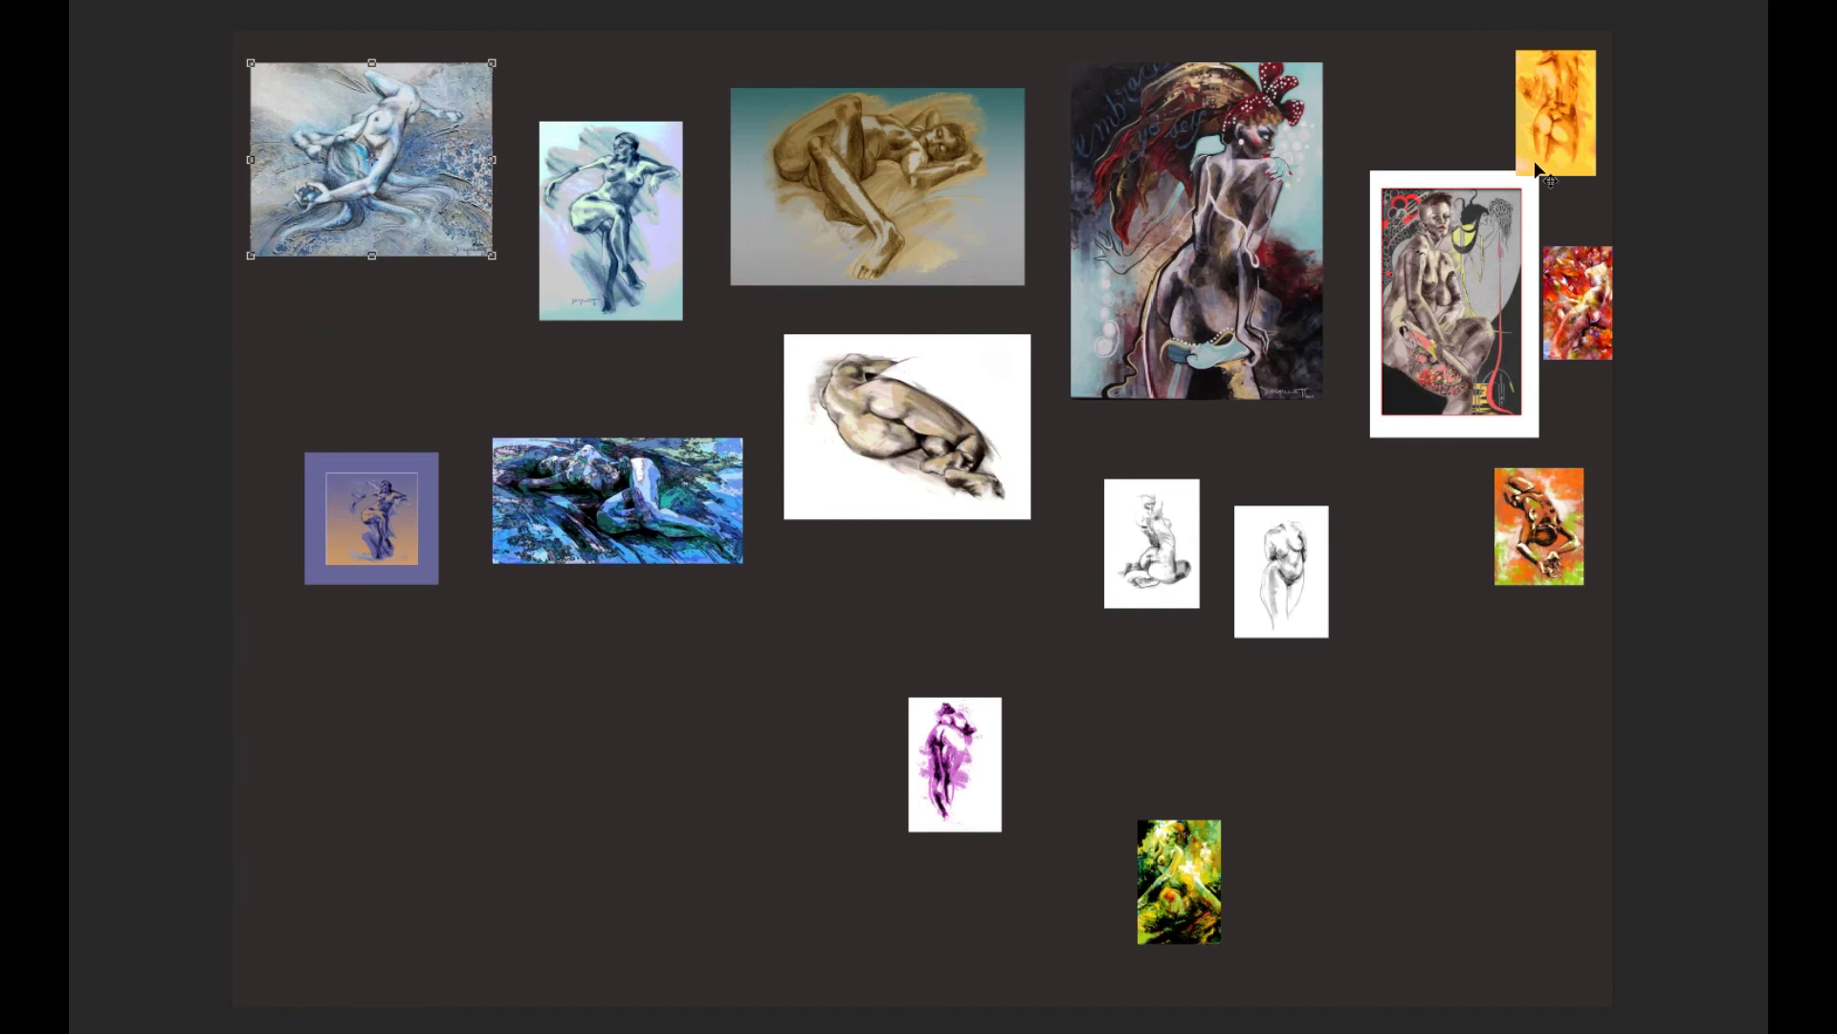
{"action": "left_click_drag", "start_coordinate": [343, 504], "coordinate": [337, 332]}
{"action": "left_click_drag", "start_coordinate": [624, 527], "coordinate": [382, 563]}
{"action": "left_click", "coordinate": [615, 200]}
{"action": "left_click_drag", "start_coordinate": [599, 185], "coordinate": [606, 142]}
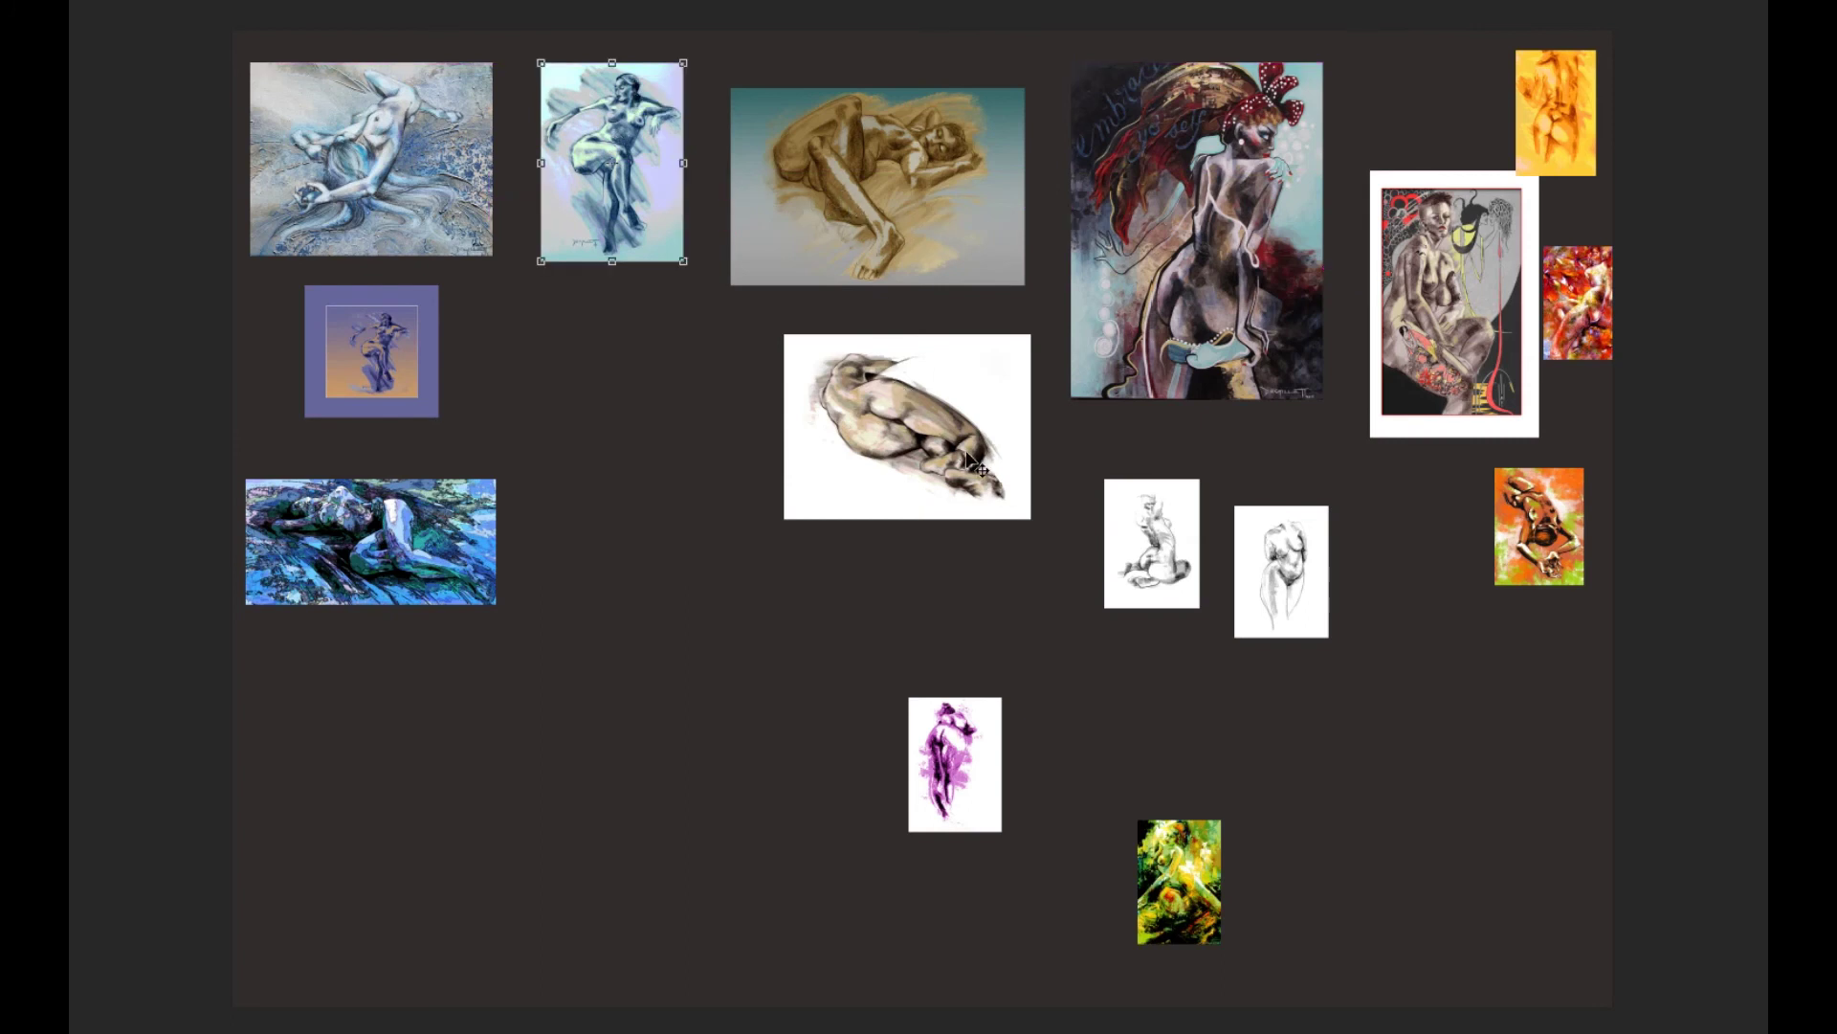
{"action": "left_click_drag", "start_coordinate": [886, 168], "coordinate": [623, 396]}
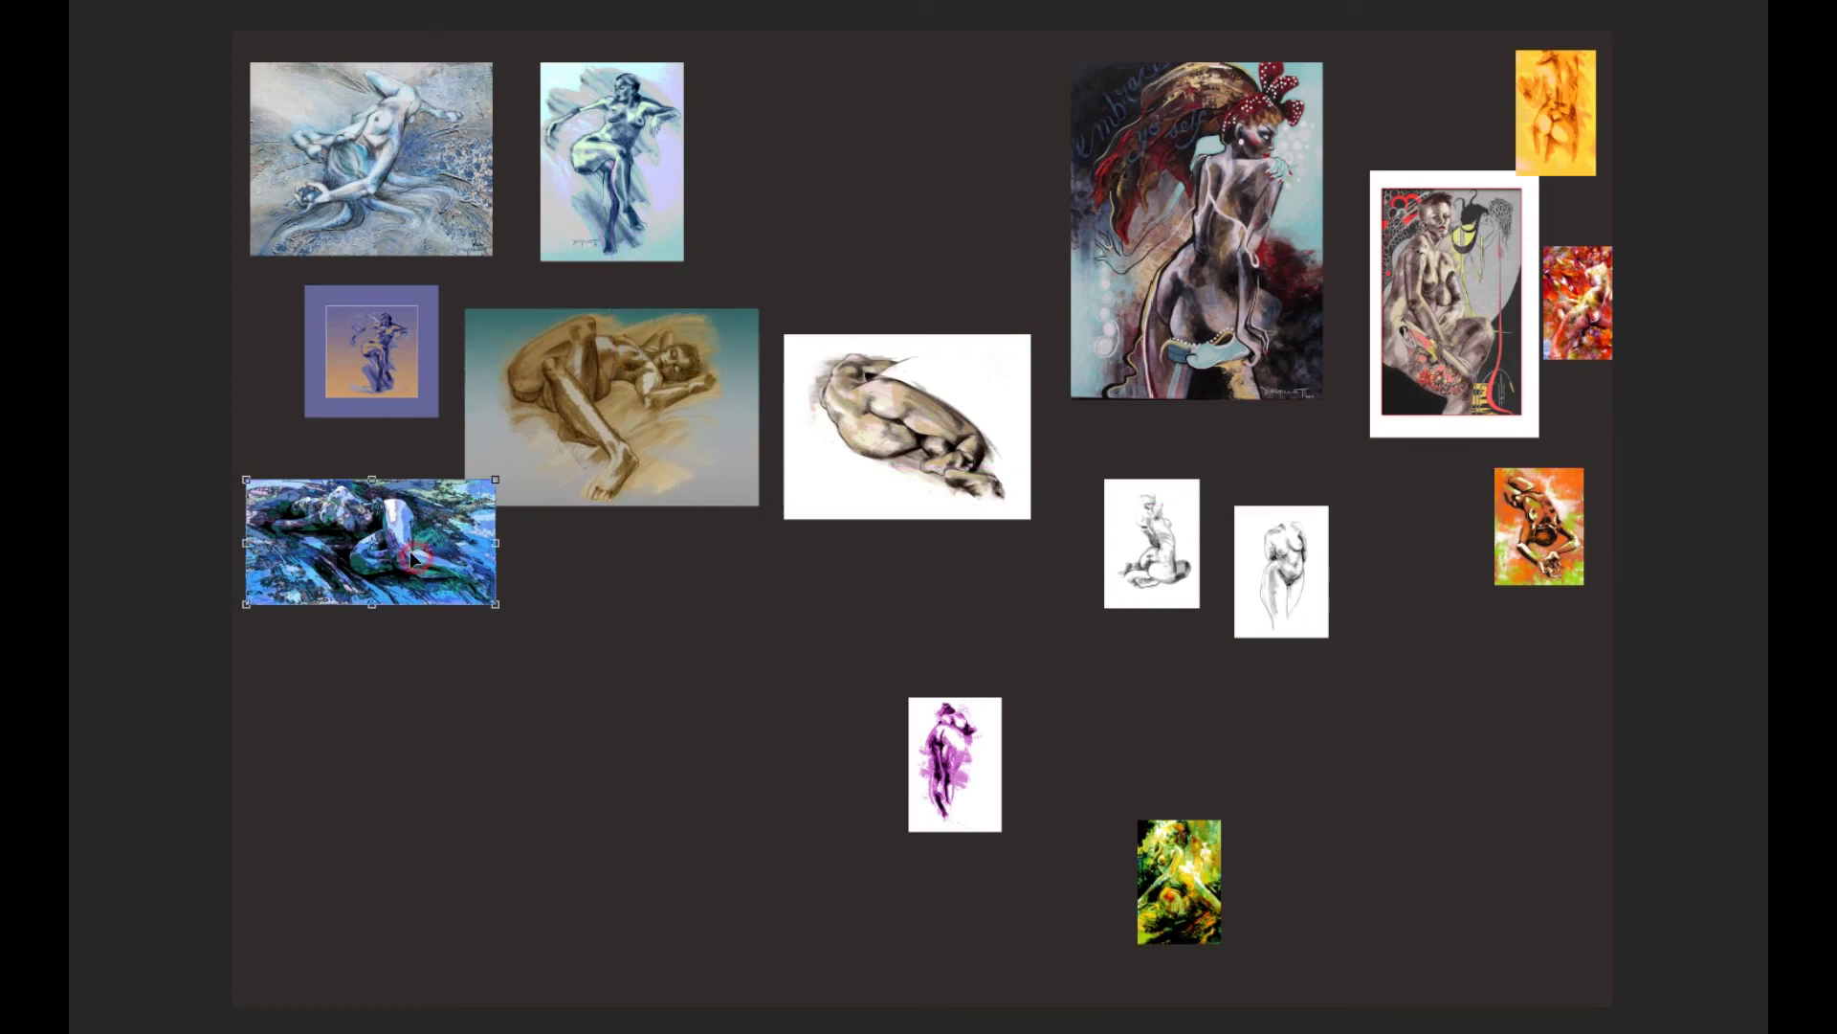
{"action": "left_click_drag", "start_coordinate": [409, 531], "coordinate": [411, 598]}
Step: Move the curled-figure drawing and white-bordered seated figure into the top row, with the red-bow painting beneath the curled figure
{"action": "left_click", "coordinate": [917, 407]}
{"action": "left_click_drag", "start_coordinate": [917, 407], "coordinate": [897, 131]}
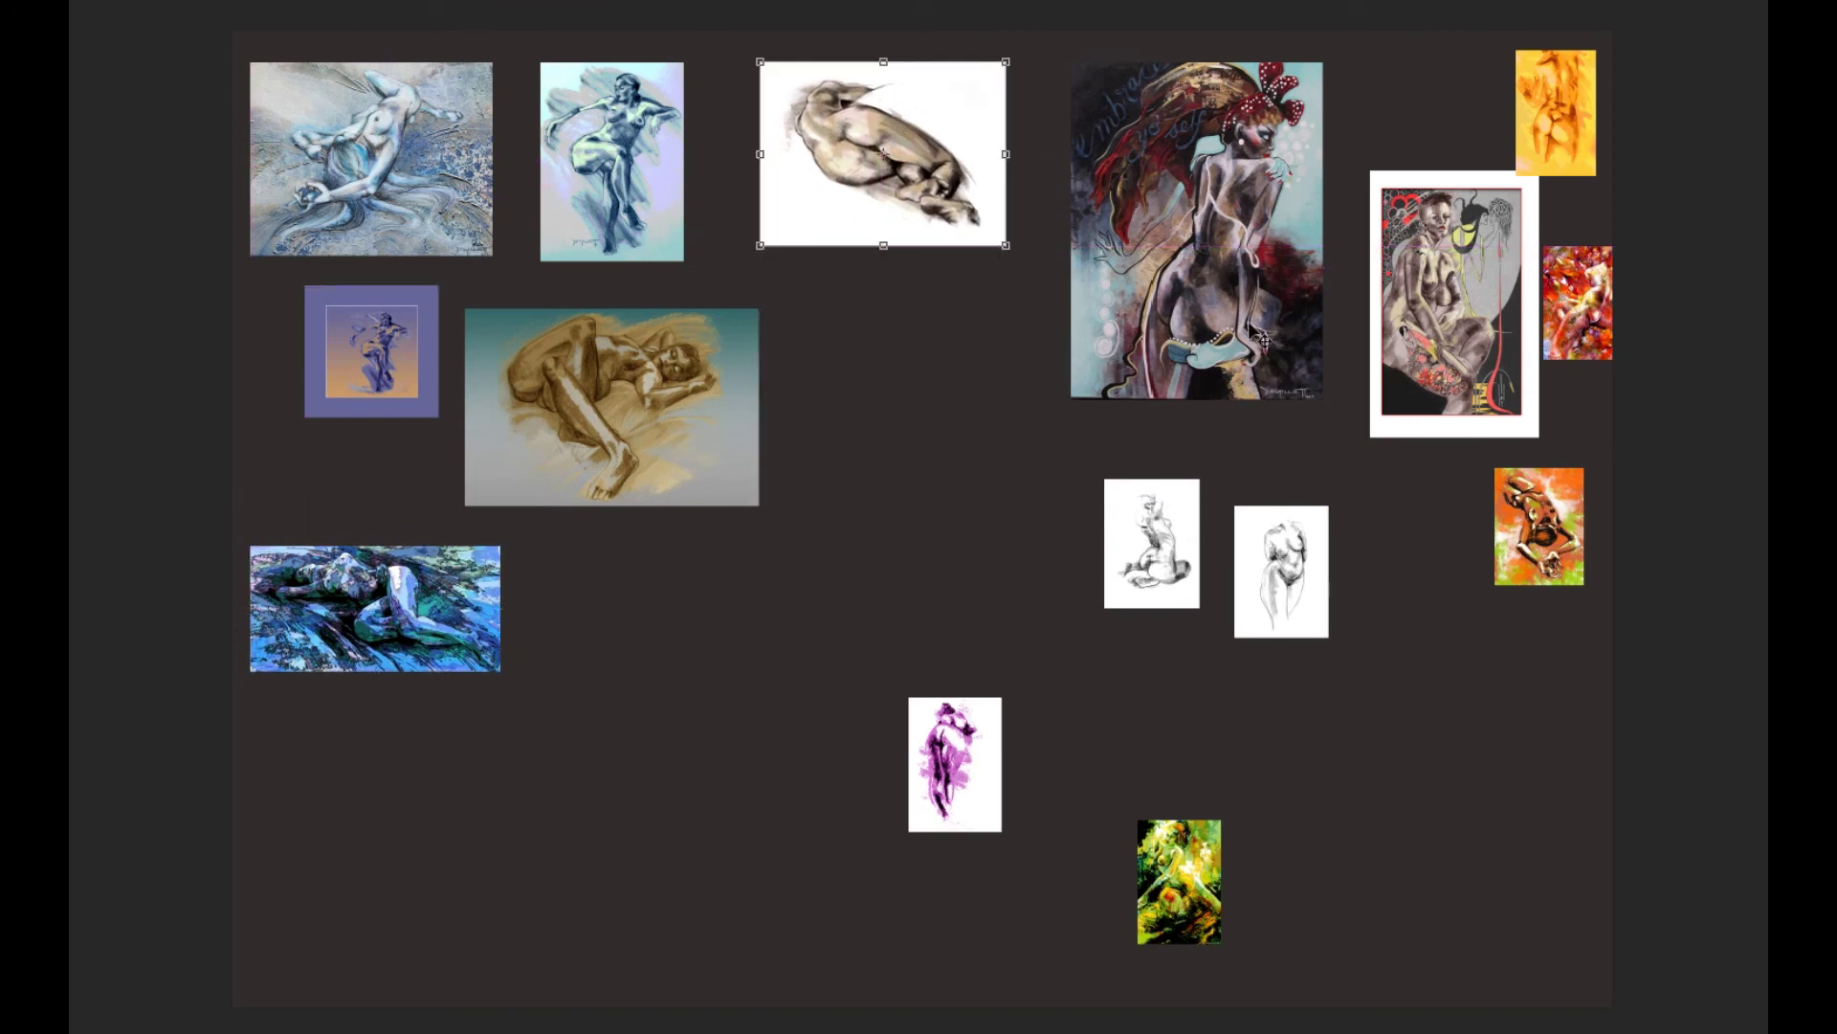
{"action": "mouse_move", "coordinate": [1175, 235]}
{"action": "left_mouse_down"}
{"action": "mouse_move", "coordinate": [1118, 308]}
{"action": "mouse_move", "coordinate": [909, 473]}
{"action": "left_mouse_up"}
{"action": "mouse_move", "coordinate": [1426, 319]}
{"action": "left_mouse_down"}
{"action": "mouse_move", "coordinate": [1328, 239]}
{"action": "mouse_move", "coordinate": [1180, 205]}
{"action": "left_mouse_up"}
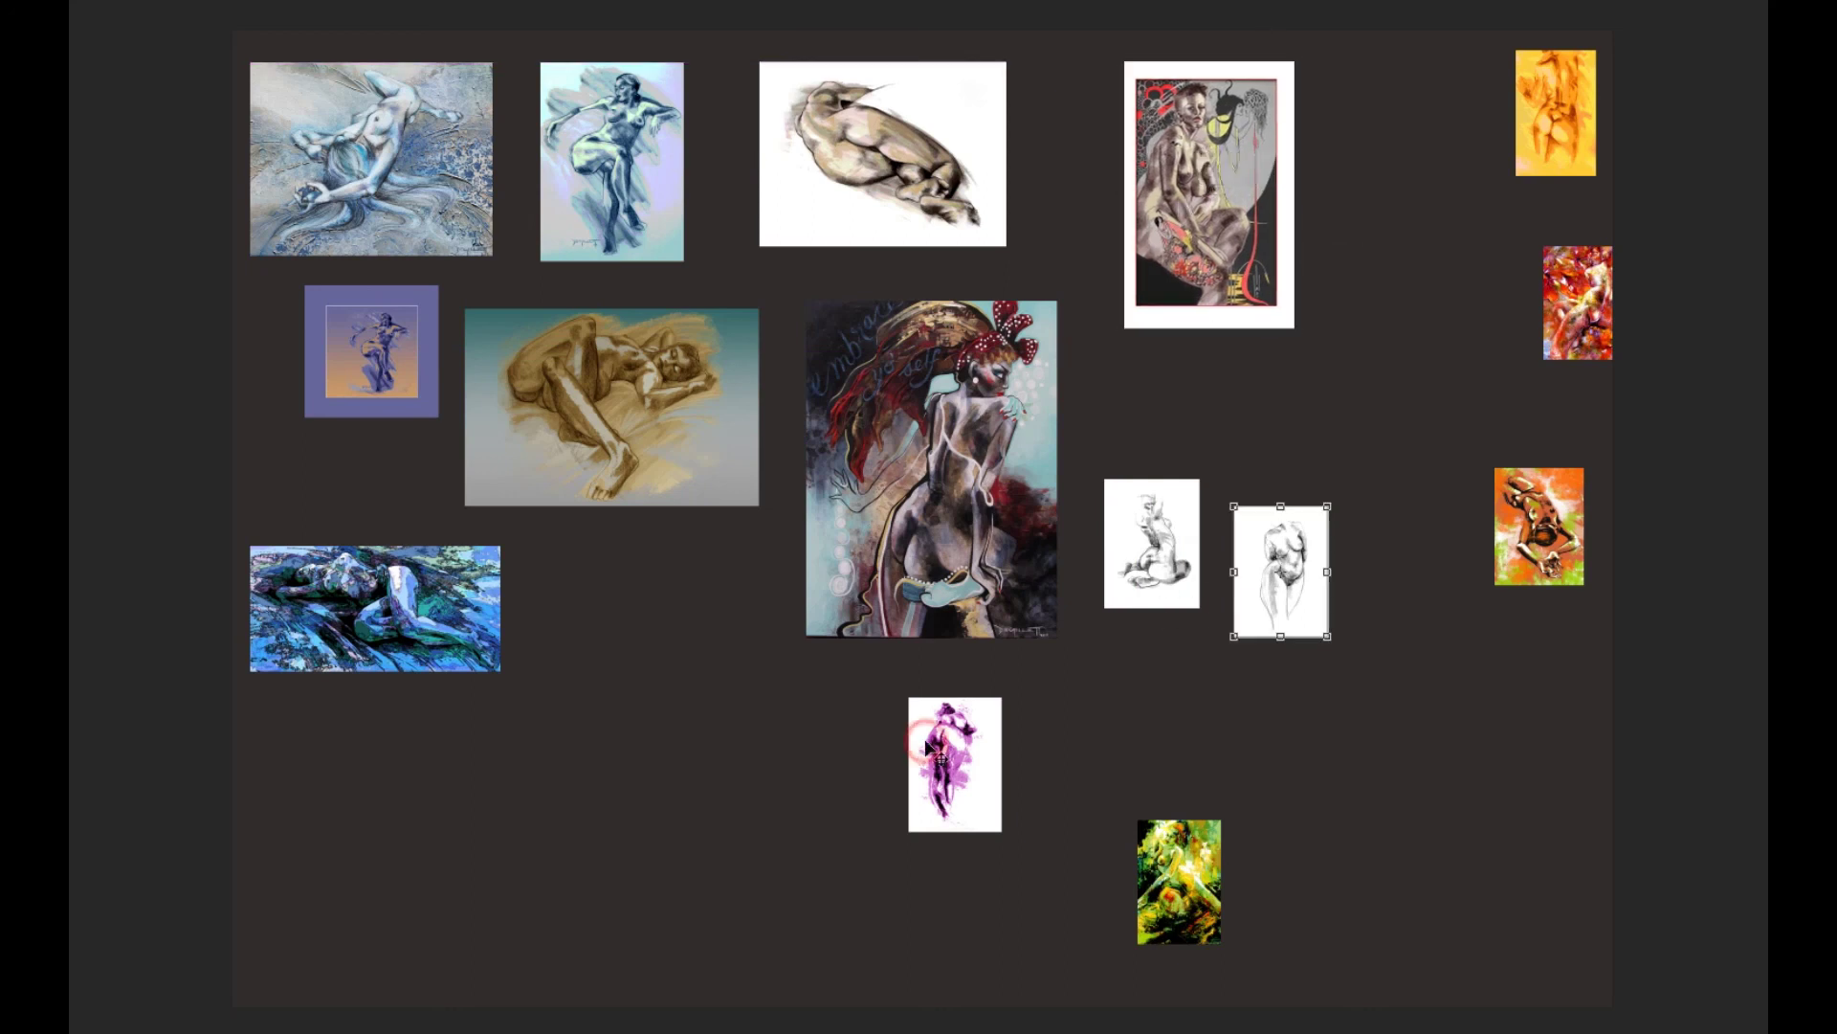
Step: Move the magenta and green pictures to the canvas's lower-left corner and stack the two black-and-white sketches beneath the seated figure
{"action": "mouse_move", "coordinate": [909, 741]}
{"action": "left_mouse_down"}
{"action": "mouse_move", "coordinate": [793, 877]}
{"action": "mouse_move", "coordinate": [372, 925]}
{"action": "mouse_move", "coordinate": [234, 922]}
{"action": "left_mouse_up"}
{"action": "left_click", "coordinate": [1191, 861]}
{"action": "mouse_move", "coordinate": [1192, 862]}
{"action": "left_mouse_down"}
{"action": "mouse_move", "coordinate": [1040, 911]}
{"action": "mouse_move", "coordinate": [371, 921]}
{"action": "left_mouse_up"}
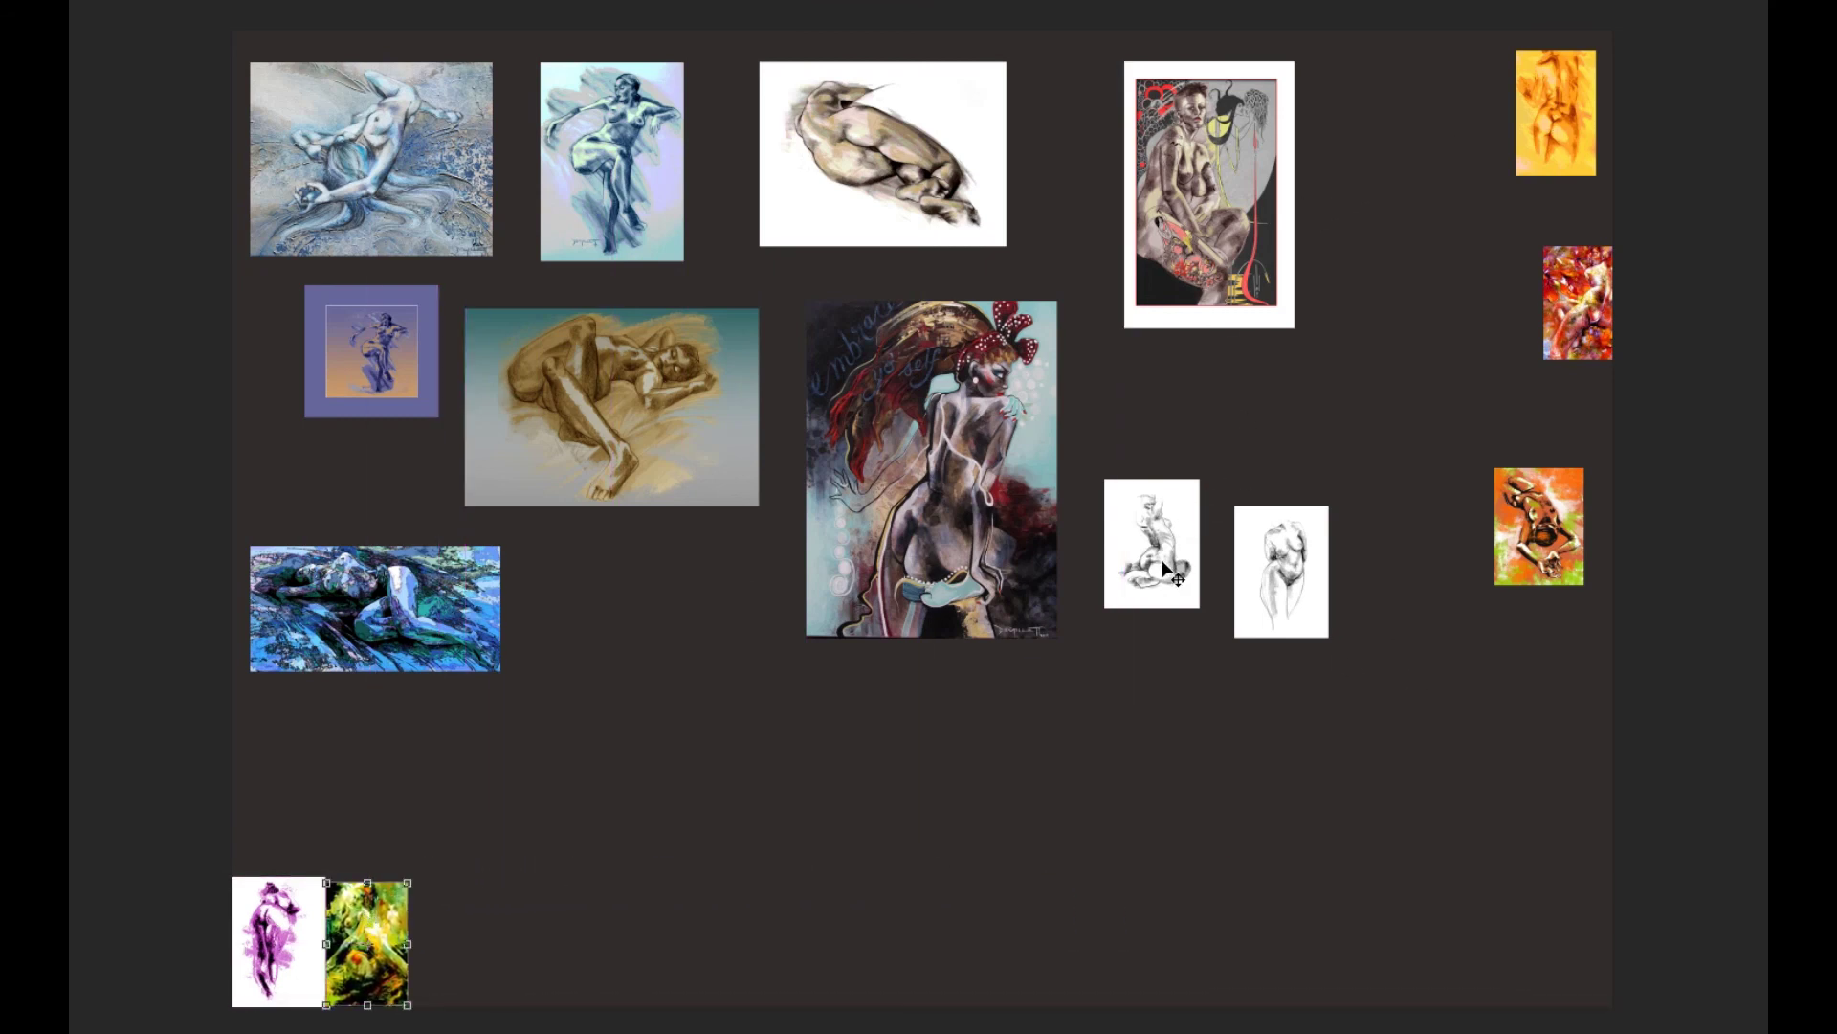
{"action": "mouse_move", "coordinate": [1164, 569]}
{"action": "left_mouse_down"}
{"action": "mouse_move", "coordinate": [1200, 541]}
{"action": "mouse_move", "coordinate": [1223, 466]}
{"action": "left_mouse_up"}
{"action": "left_click_drag", "start_coordinate": [1259, 533], "coordinate": [1196, 600]}
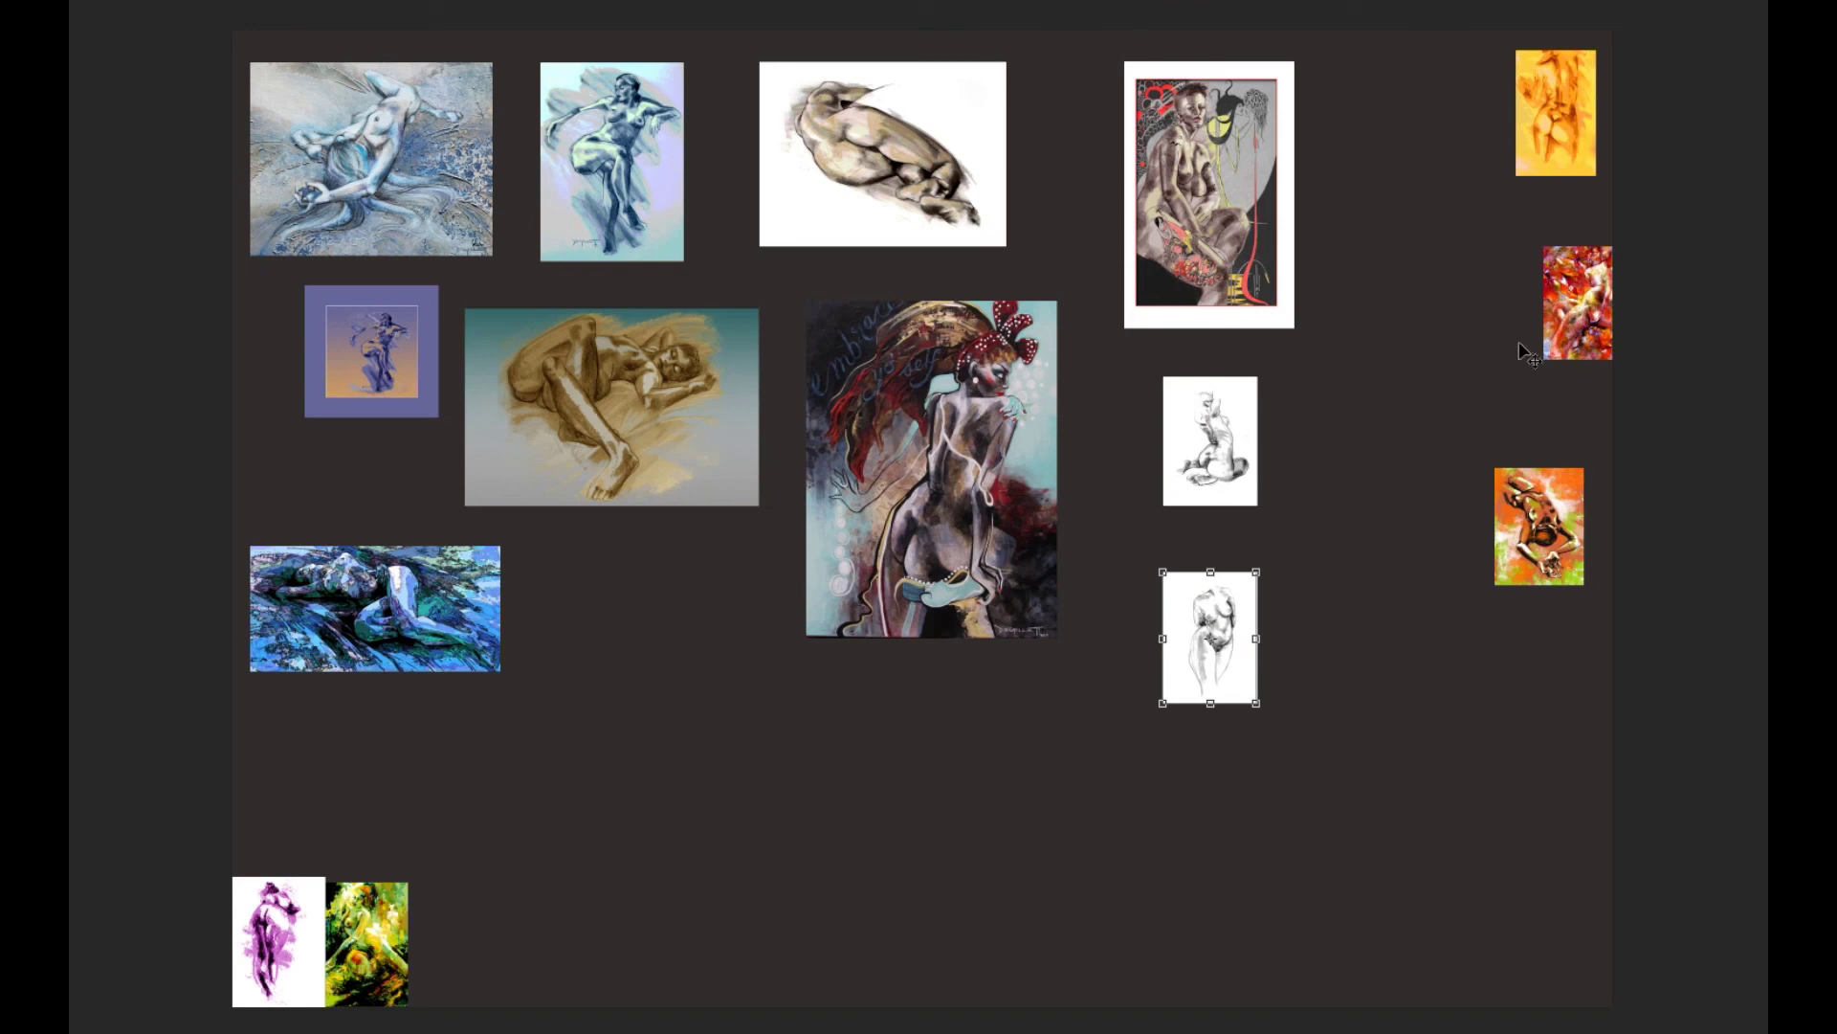
Step: Line up the yellow, red and orange paintings in a vertical column to the right of the white-bordered seated figure
{"action": "left_click", "coordinate": [1549, 123]}
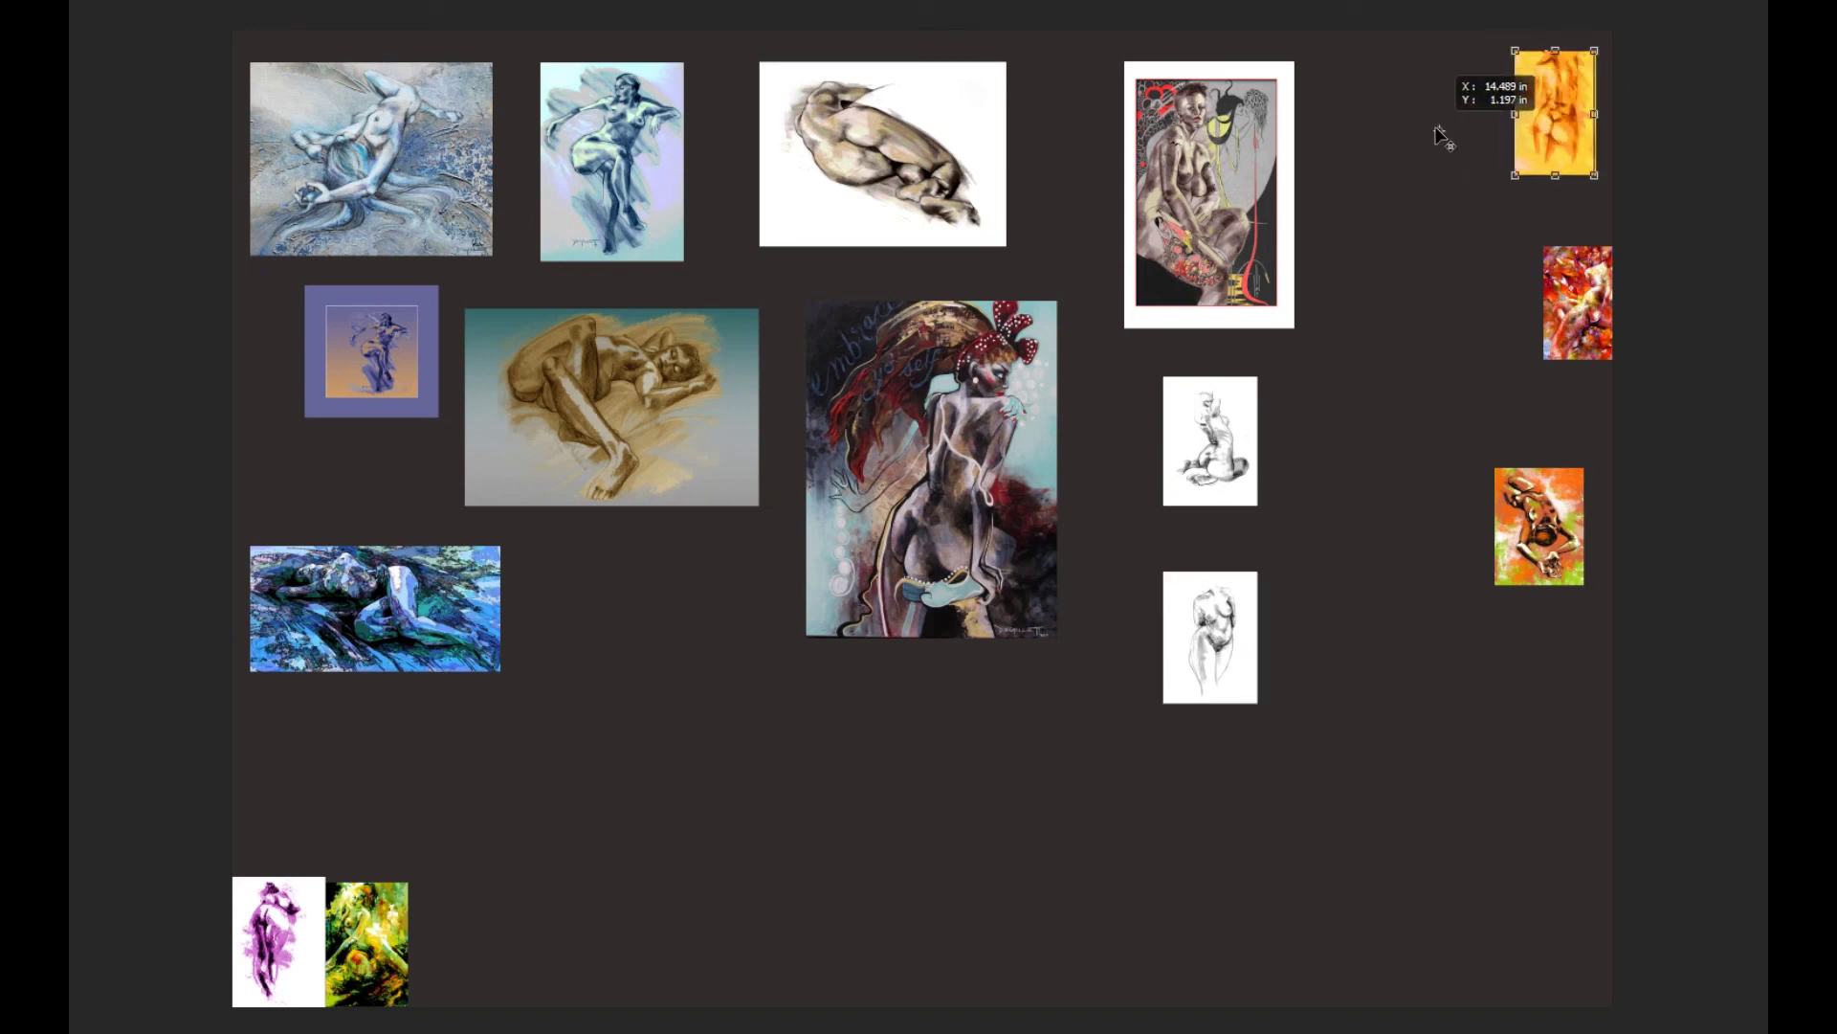
{"action": "left_click", "coordinate": [1542, 90]}
{"action": "left_click_drag", "start_coordinate": [1552, 84], "coordinate": [1424, 104]}
{"action": "left_click_drag", "start_coordinate": [1556, 304], "coordinate": [1417, 326]}
{"action": "left_click", "coordinate": [1552, 521]}
{"action": "left_click_drag", "start_coordinate": [1551, 522], "coordinate": [1443, 568]}
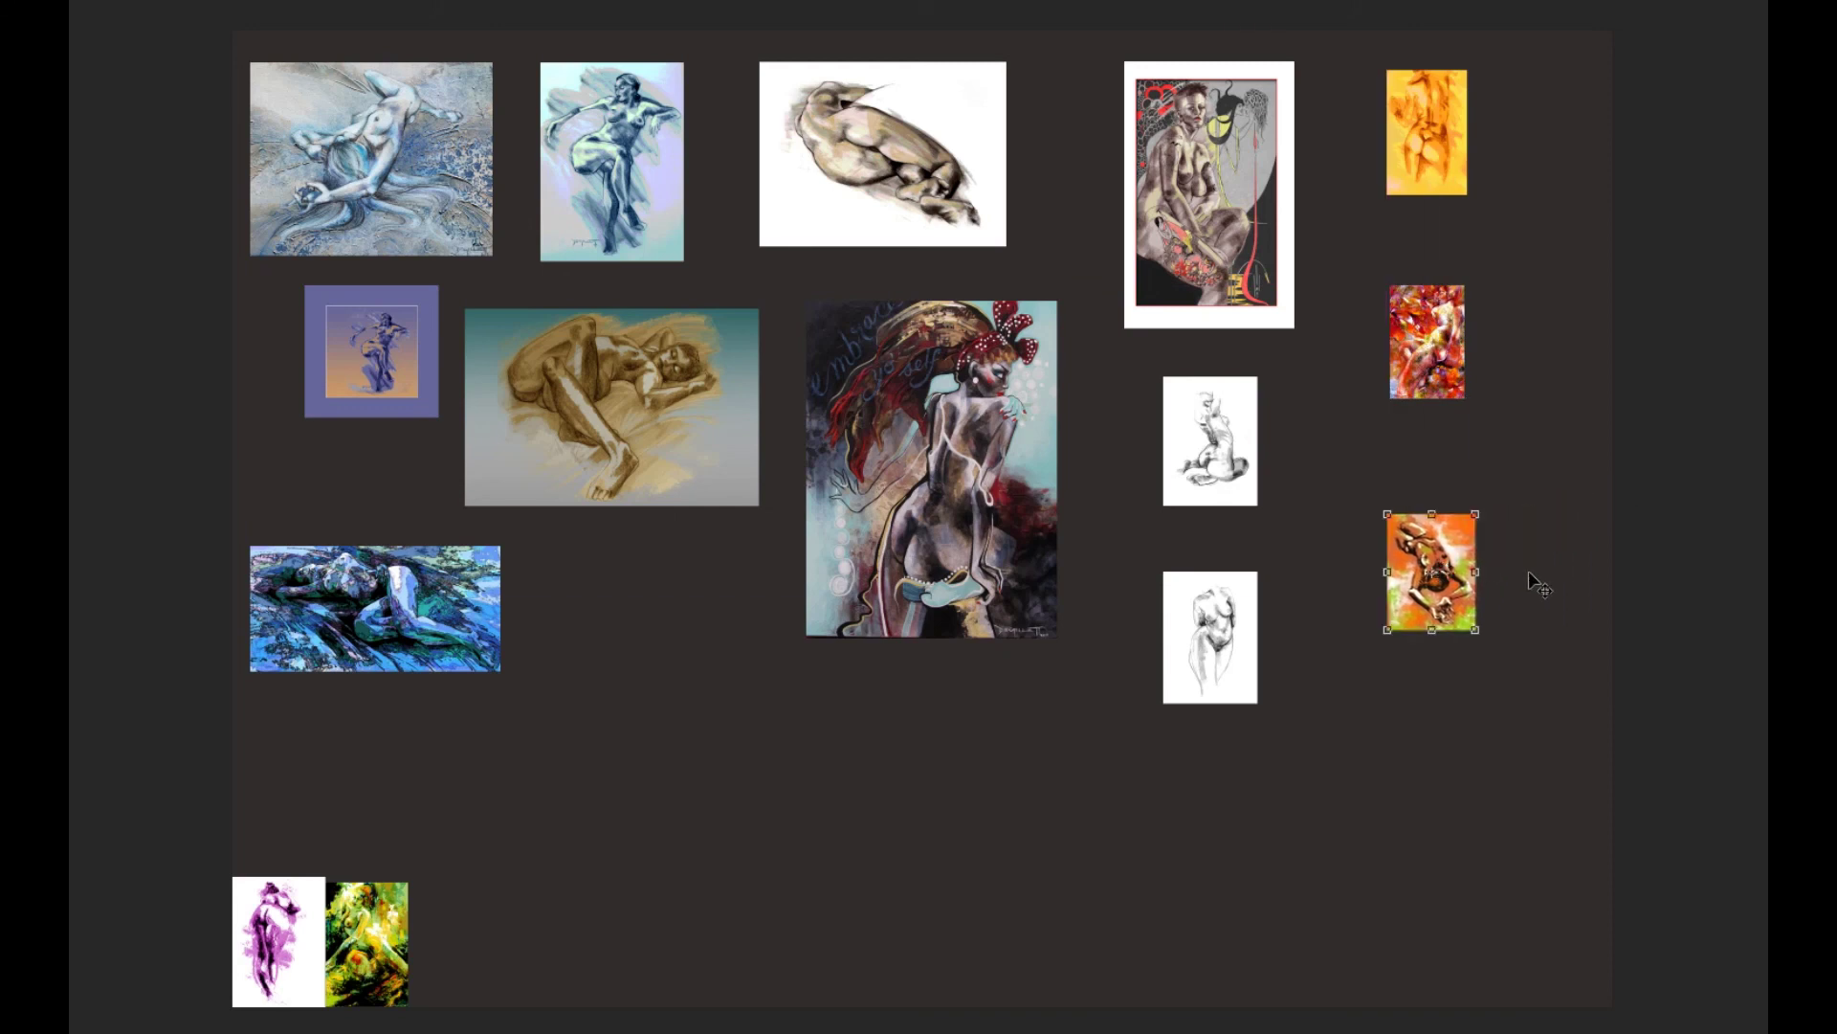